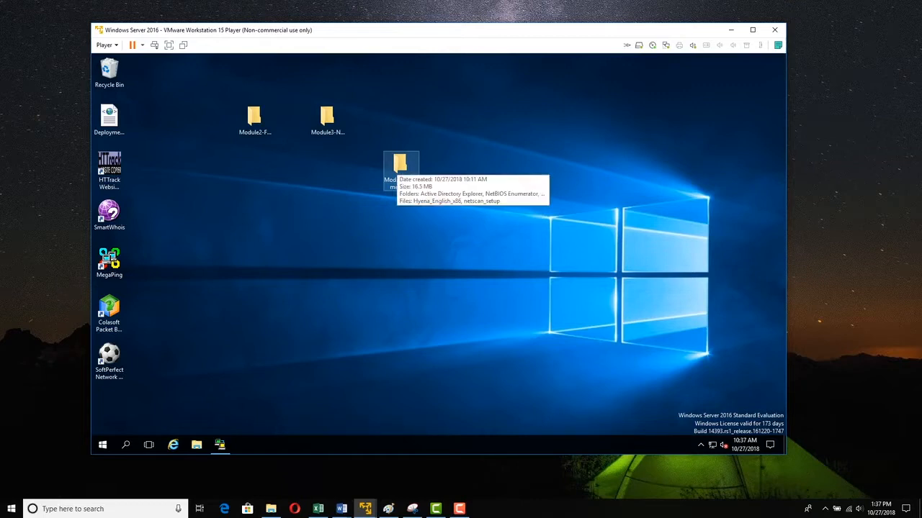
- Open the Module4-Enumeration folder, then its SuperScan folder, and launch SuperScan4.1
{"action": "double_click", "coordinate": [399, 164]}
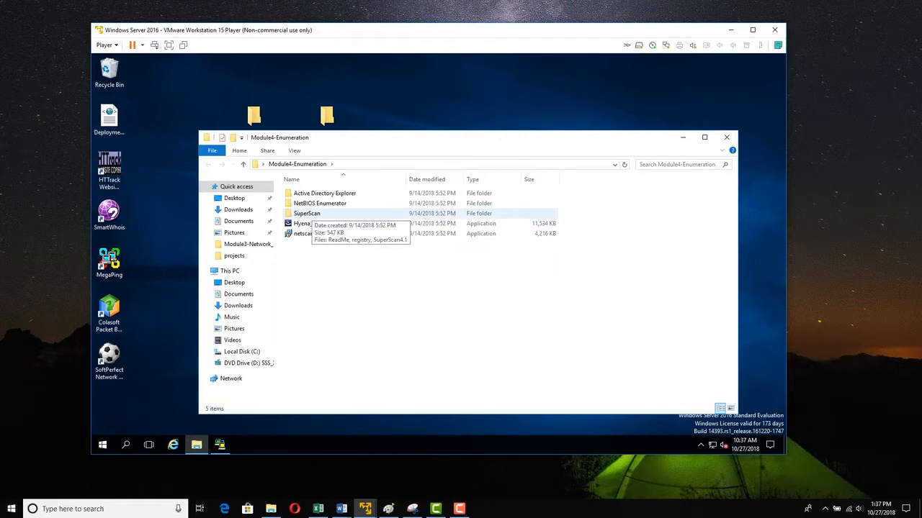
{"action": "double_click", "coordinate": [307, 214]}
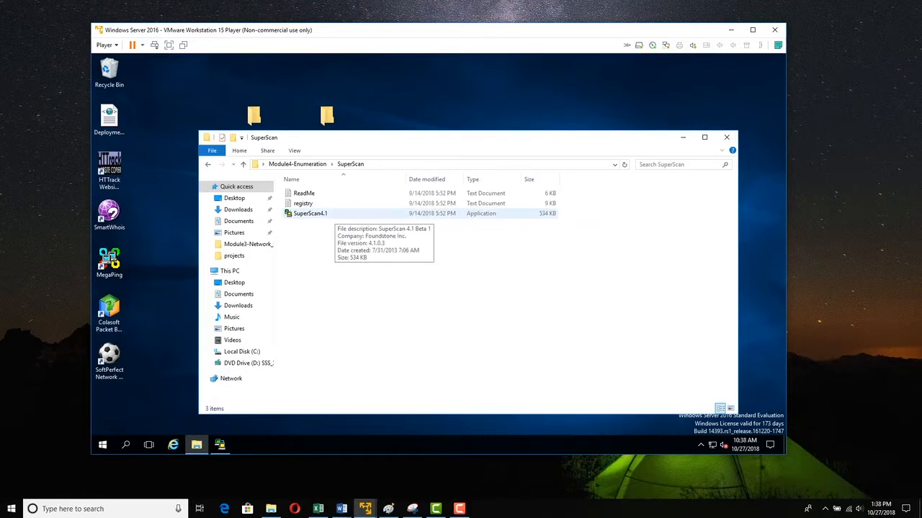
{"action": "double_click", "coordinate": [307, 214]}
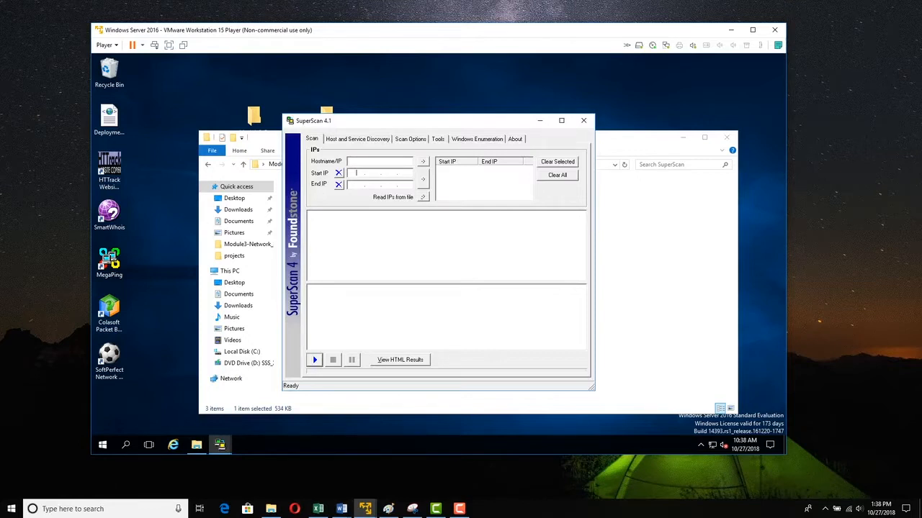
- Add the IP range 192.168.75.1 to 192.168.75.254 to the scan list and start the scan
{"action": "left_click", "coordinate": [356, 173]}
{"action": "type", "text": "192 . 168 . 75 . 1"}
{"action": "left_click", "coordinate": [355, 185]}
{"action": "left_click", "coordinate": [423, 178]}
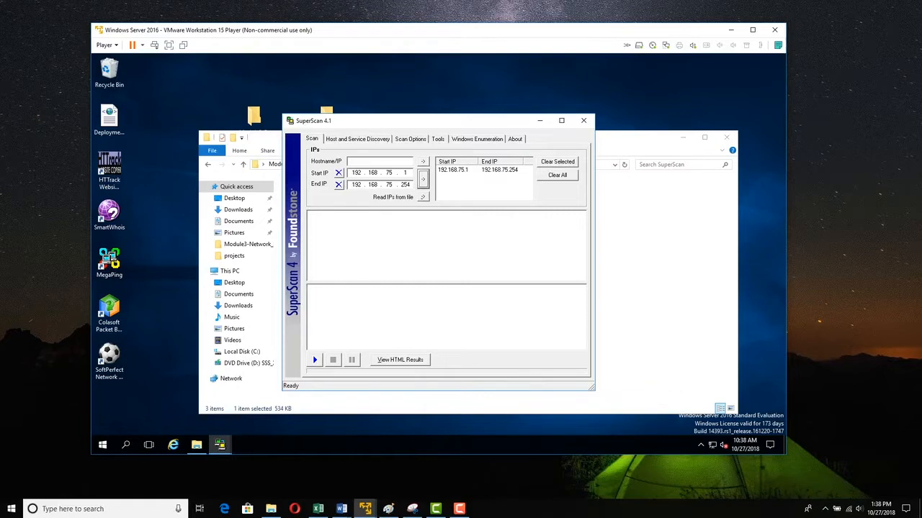
{"action": "left_click", "coordinate": [313, 357]}
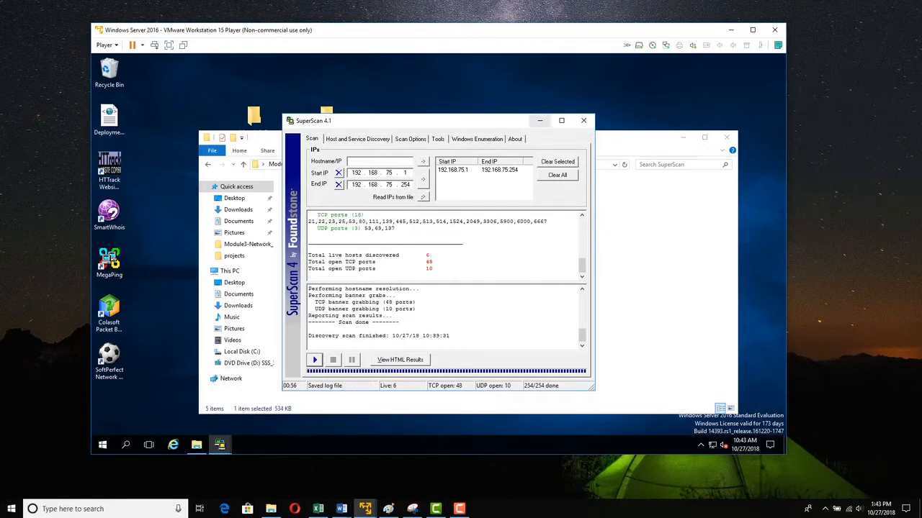
- Maximize the window and review the discovered hosts with their open TCP and UDP ports
{"action": "left_click", "coordinate": [562, 121]}
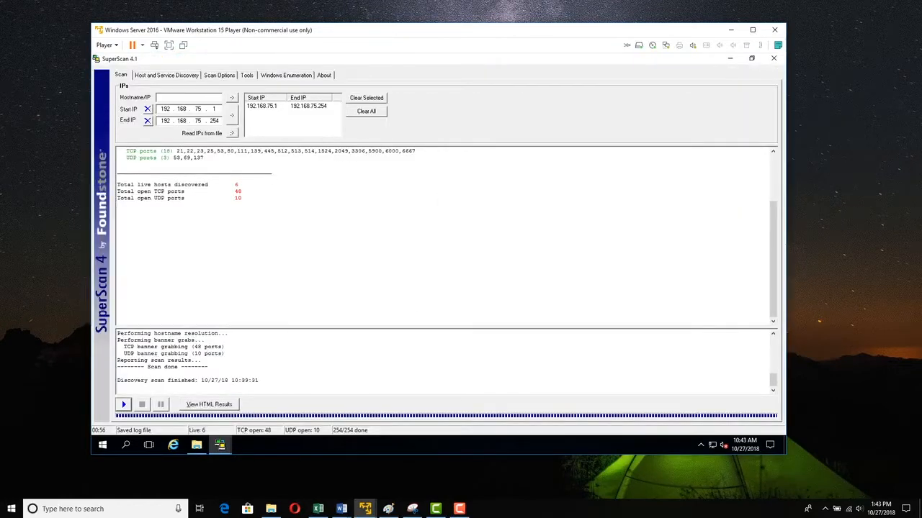
{"action": "scroll", "coordinate": [443, 237], "scroll_direction": "up", "scroll_amount": 10}
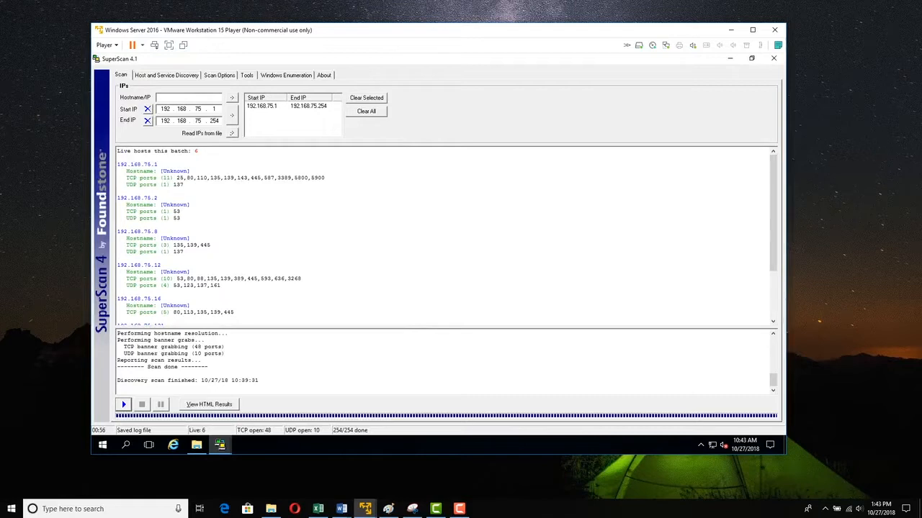
{"action": "left_click_drag", "start_coordinate": [200, 150], "coordinate": [117, 164]}
{"action": "left_click", "coordinate": [117, 190]}
{"action": "left_click_drag", "start_coordinate": [175, 177], "coordinate": [305, 177]}
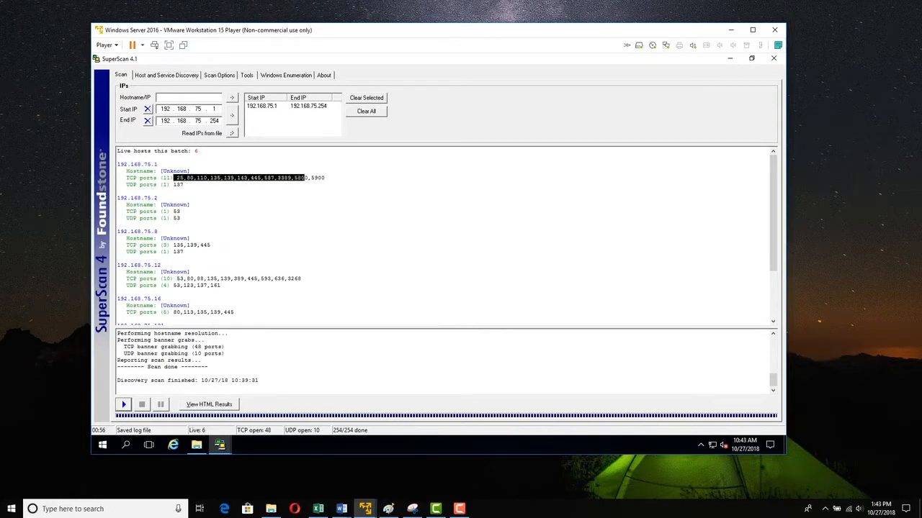
{"action": "left_click_drag", "start_coordinate": [187, 190], "coordinate": [121, 197]}
{"action": "left_click", "coordinate": [156, 197]}
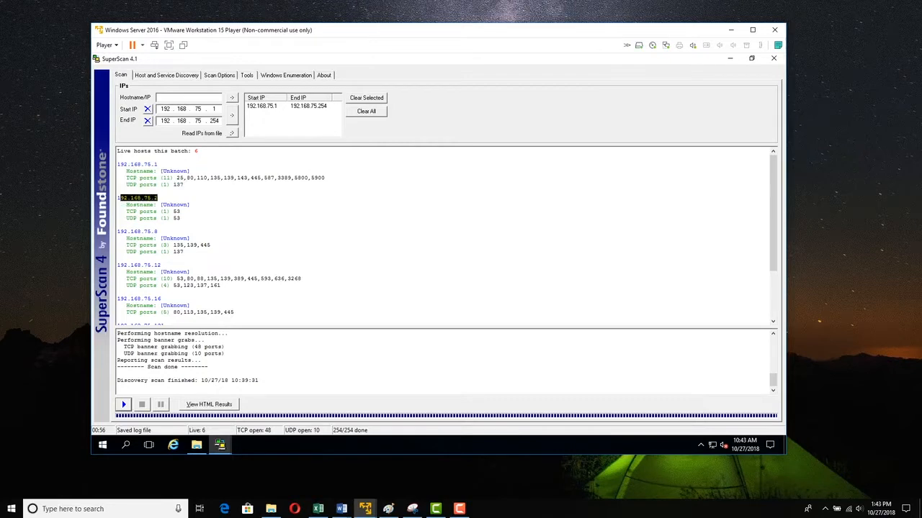
{"action": "mouse_move", "coordinate": [190, 205]}
{"action": "left_mouse_down"}
{"action": "mouse_move", "coordinate": [160, 205]}
{"action": "mouse_move", "coordinate": [176, 212]}
{"action": "left_mouse_up"}
{"action": "left_click", "coordinate": [182, 218]}
{"action": "scroll", "coordinate": [444, 236], "scroll_direction": "down", "scroll_amount": 2}
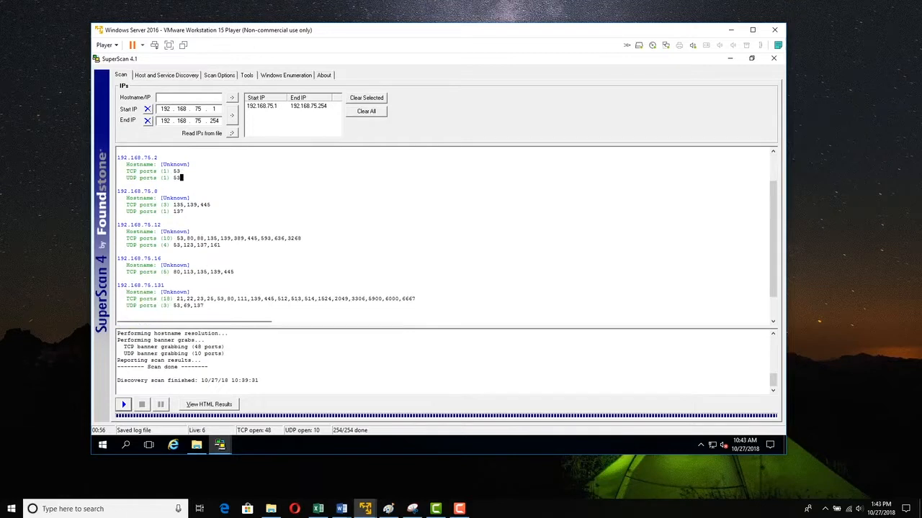
{"action": "left_click_drag", "start_coordinate": [157, 192], "coordinate": [134, 224]}
{"action": "scroll", "coordinate": [443, 234], "scroll_direction": "down", "scroll_amount": 2}
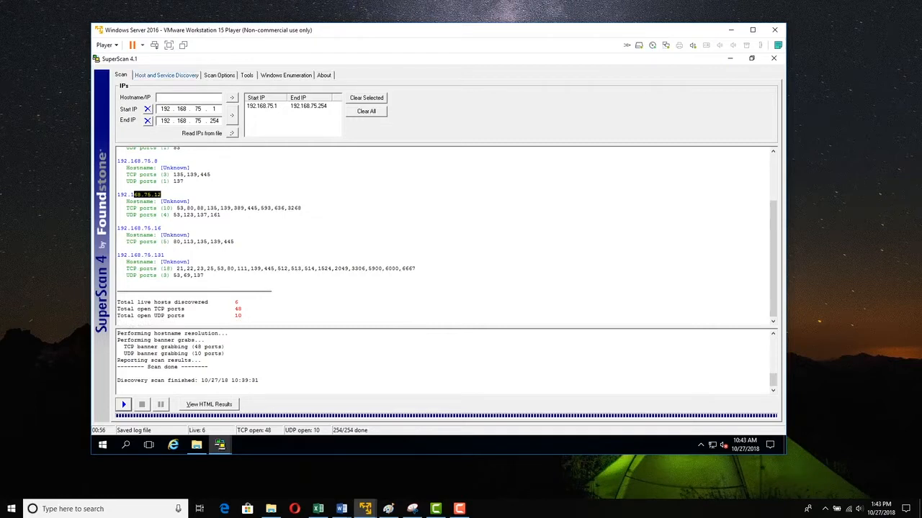
- Browse the host and service discovery settings, including the UDP and TCP port lists
{"action": "left_click", "coordinate": [166, 75]}
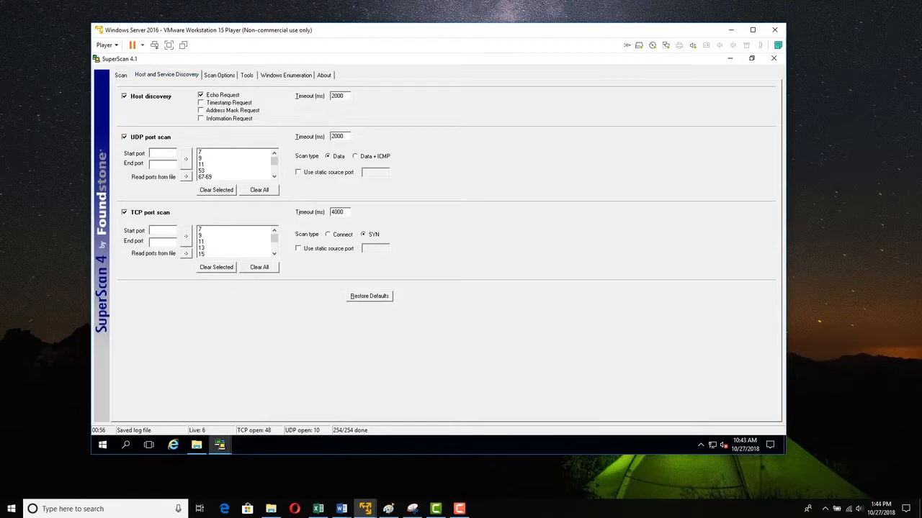
{"action": "scroll", "coordinate": [236, 164], "scroll_direction": "down", "scroll_amount": 10}
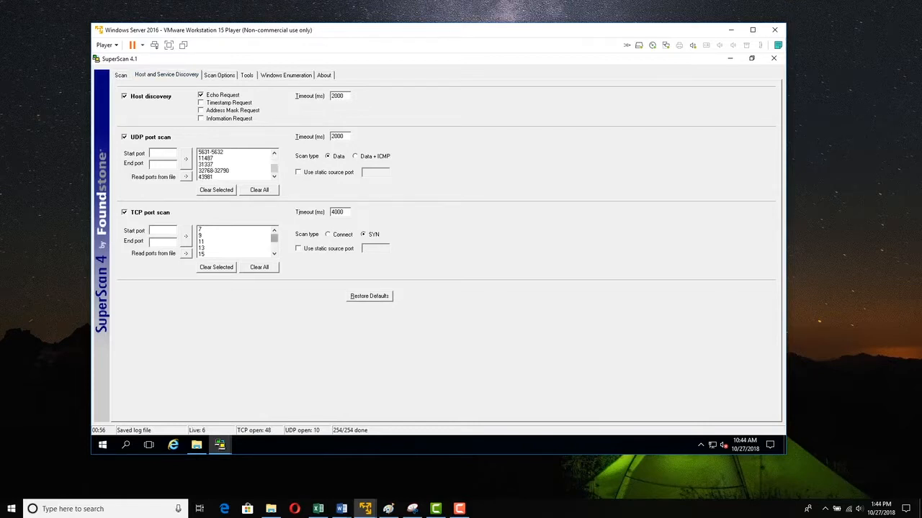
{"action": "scroll", "coordinate": [235, 241], "scroll_direction": "down", "scroll_amount": 10}
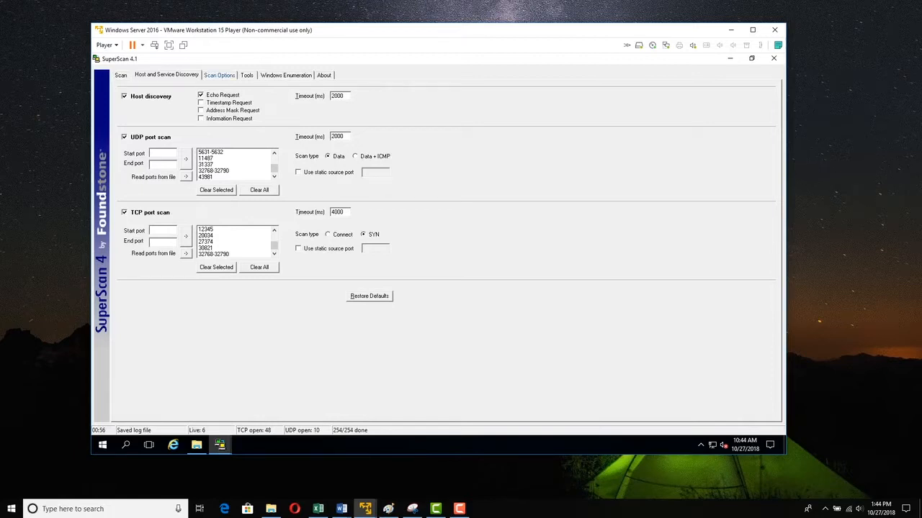
{"action": "left_click", "coordinate": [219, 74]}
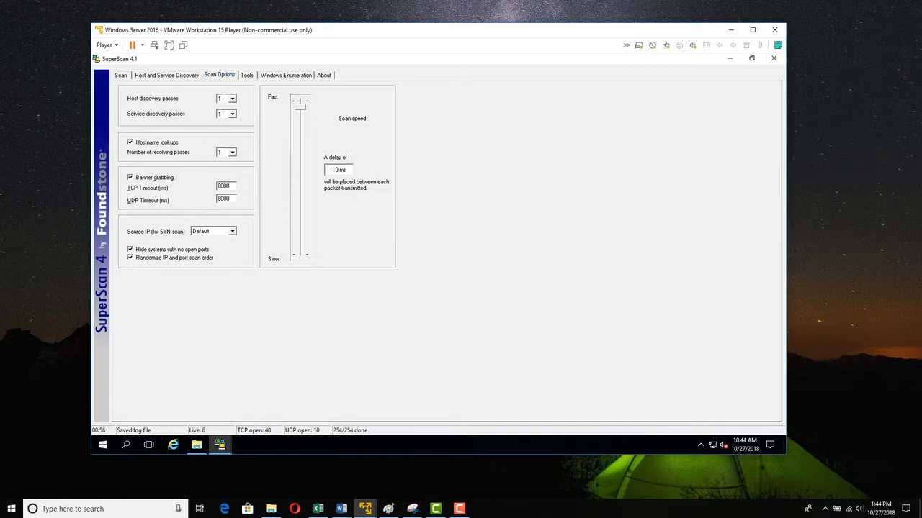
{"action": "left_click", "coordinate": [246, 74]}
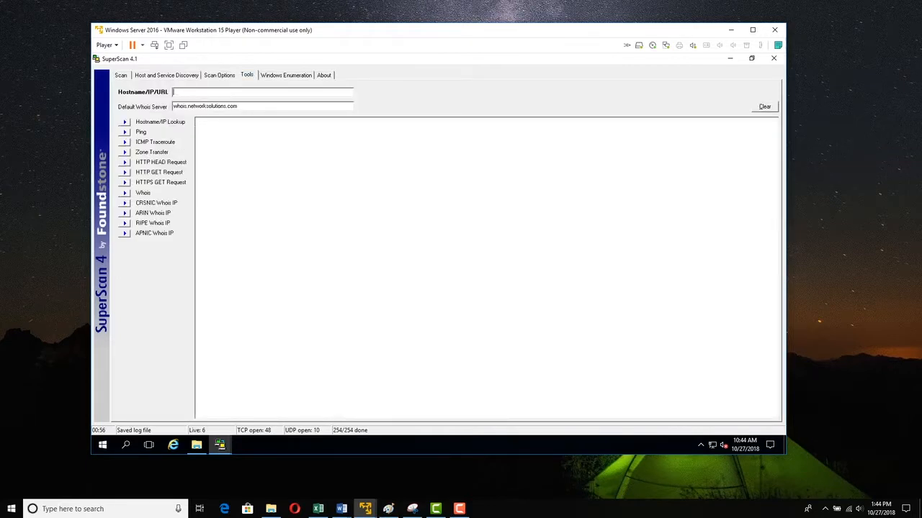
{"action": "left_click", "coordinate": [125, 122]}
{"action": "type", "text": "www.ce"}
{"action": "type", "text": "rti"}
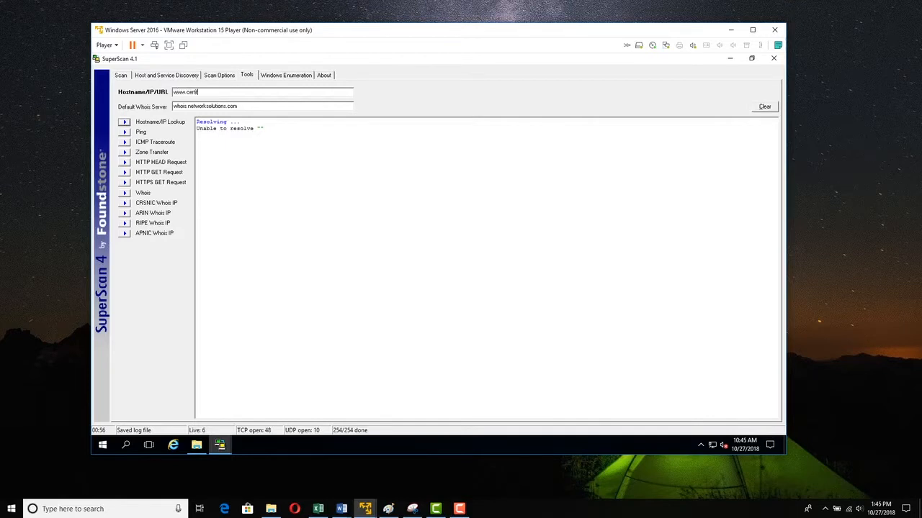
{"action": "type", "text": "fiedhacker.com"}
{"action": "left_click", "coordinate": [124, 122]}
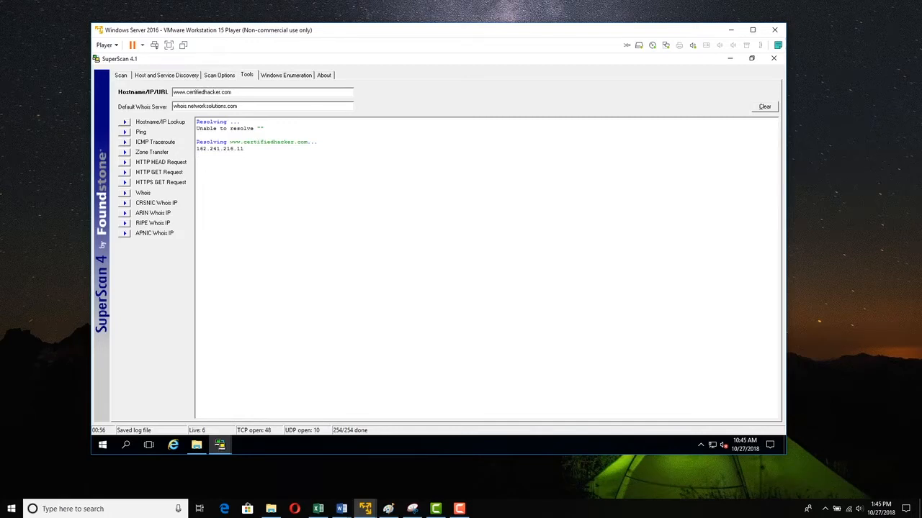
{"action": "left_click_drag", "start_coordinate": [244, 150], "coordinate": [197, 149]}
{"action": "left_click", "coordinate": [201, 157]}
{"action": "left_click", "coordinate": [125, 133]}
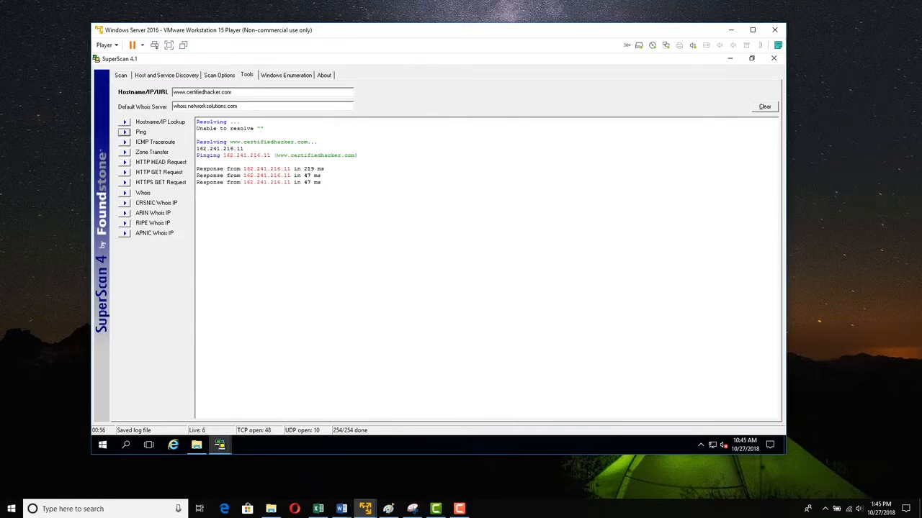
{"action": "left_click", "coordinate": [124, 143]}
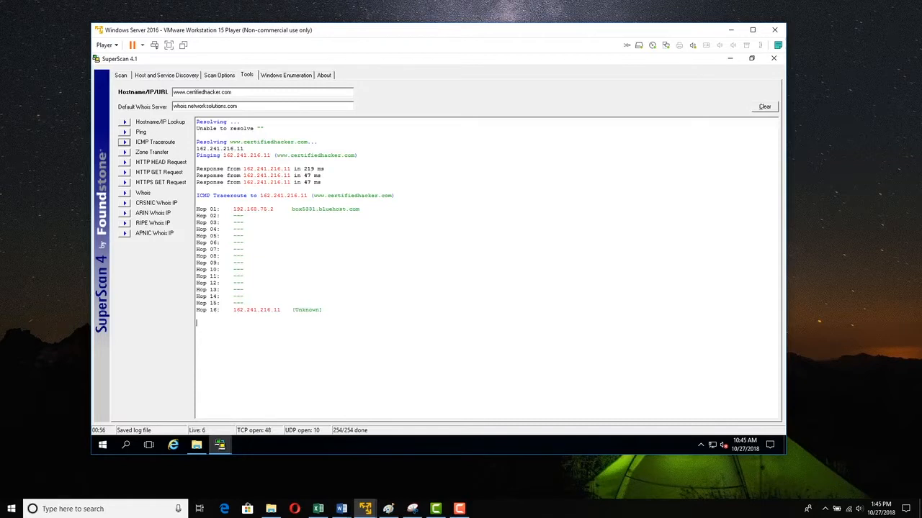
{"action": "left_click_drag", "start_coordinate": [231, 208], "coordinate": [270, 209]}
{"action": "left_click", "coordinate": [244, 216]}
{"action": "left_click", "coordinate": [124, 152]}
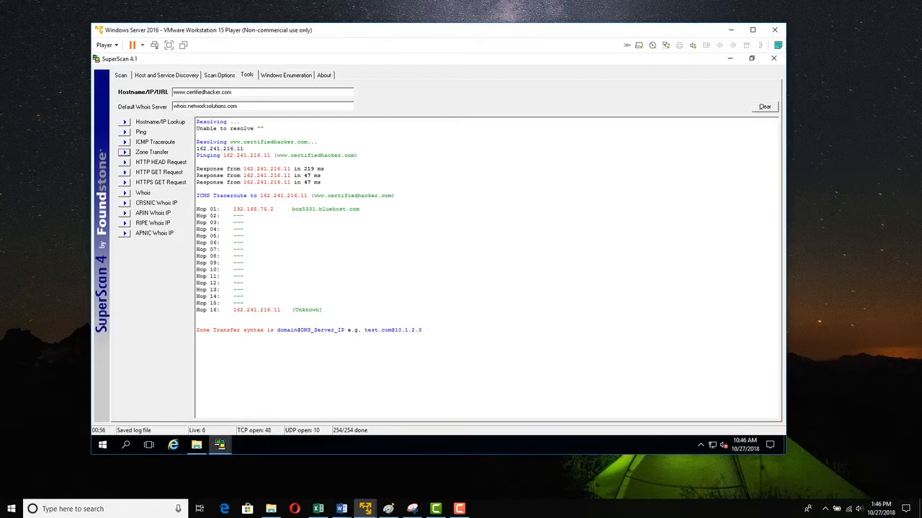
{"action": "left_click", "coordinate": [125, 162]}
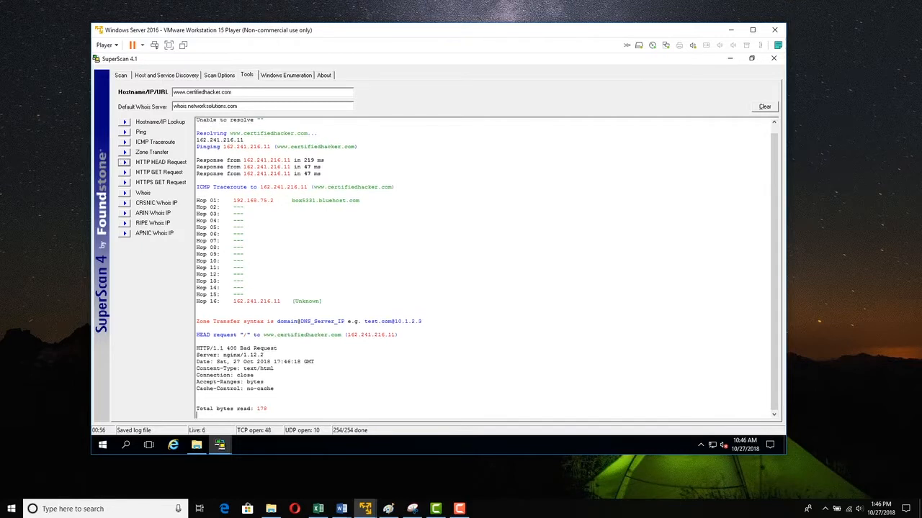
{"action": "left_click_drag", "start_coordinate": [274, 389], "coordinate": [196, 348]}
{"action": "left_click", "coordinate": [275, 349]}
- Send an HTTP GET request to the site and scroll through the returned page source
{"action": "left_click", "coordinate": [125, 172]}
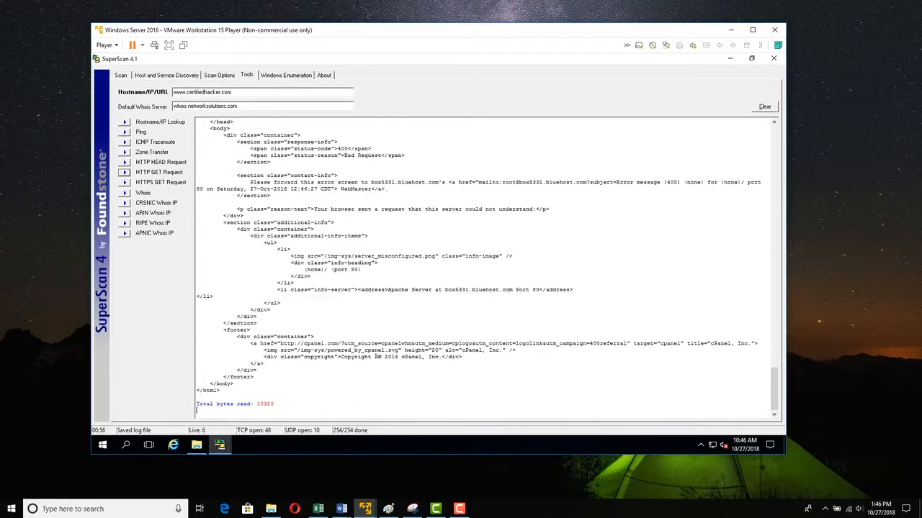
{"action": "scroll", "coordinate": [483, 267], "scroll_direction": "up", "scroll_amount": 15}
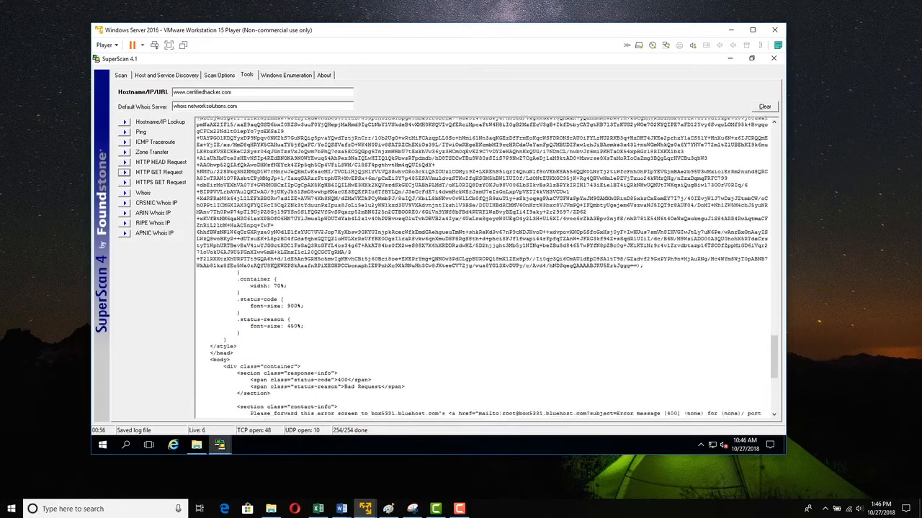
{"action": "scroll", "coordinate": [478, 267], "scroll_direction": "up", "scroll_amount": 15}
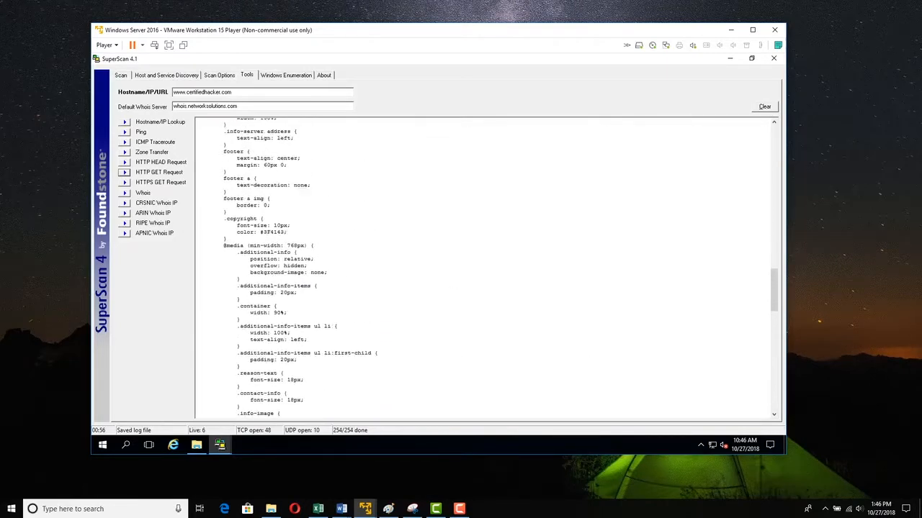
{"action": "scroll", "coordinate": [482, 267], "scroll_direction": "up", "scroll_amount": 9}
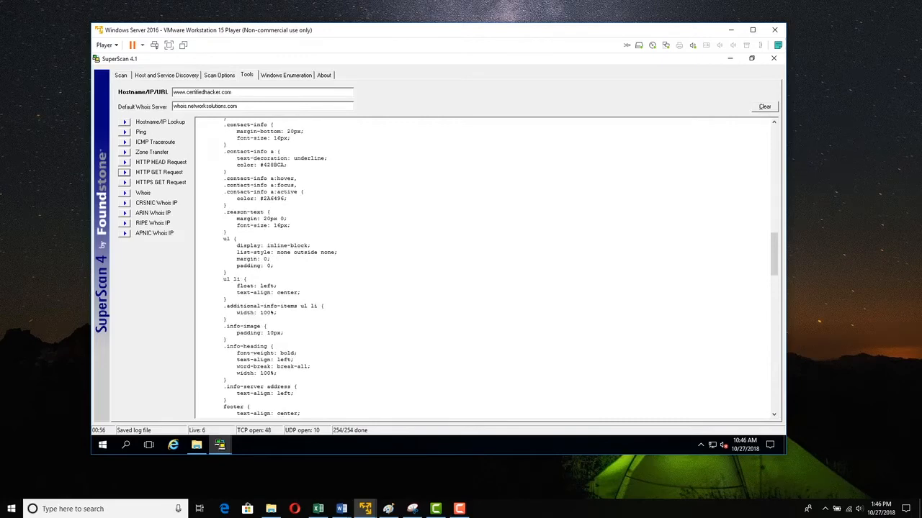
{"action": "left_click", "coordinate": [125, 193]}
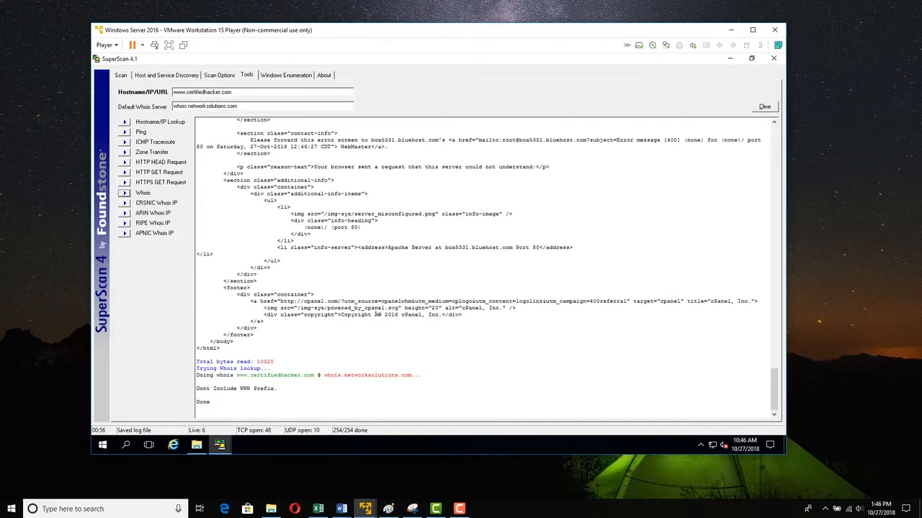
{"action": "left_click_drag", "start_coordinate": [421, 375], "coordinate": [223, 375]}
{"action": "left_click", "coordinate": [309, 403]}
- Copy the host address 192.168.75.8 from the scan results and run Windows Enumeration against it
{"action": "left_click", "coordinate": [286, 75]}
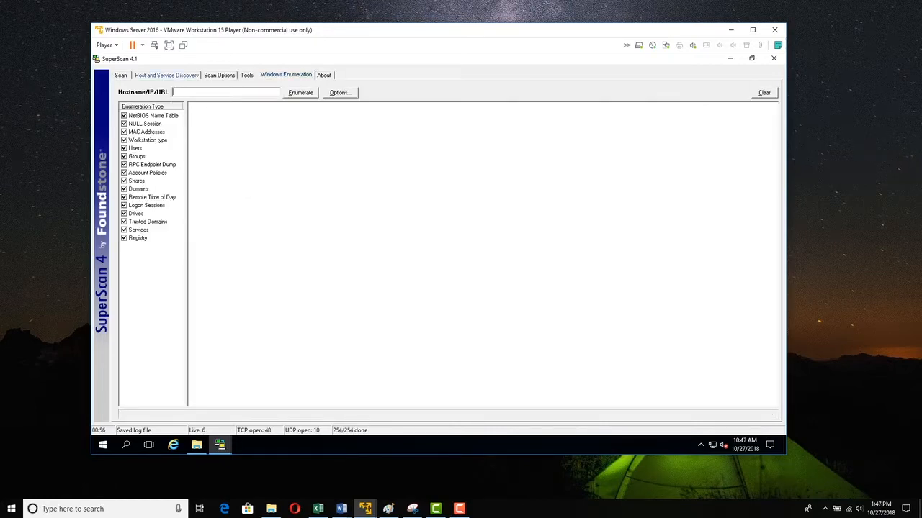
{"action": "left_click", "coordinate": [166, 75]}
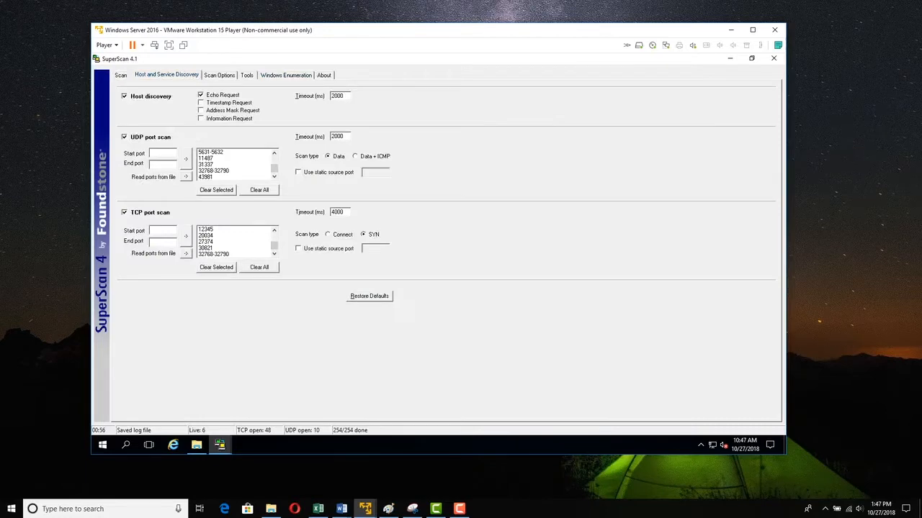
{"action": "left_click", "coordinate": [120, 75]}
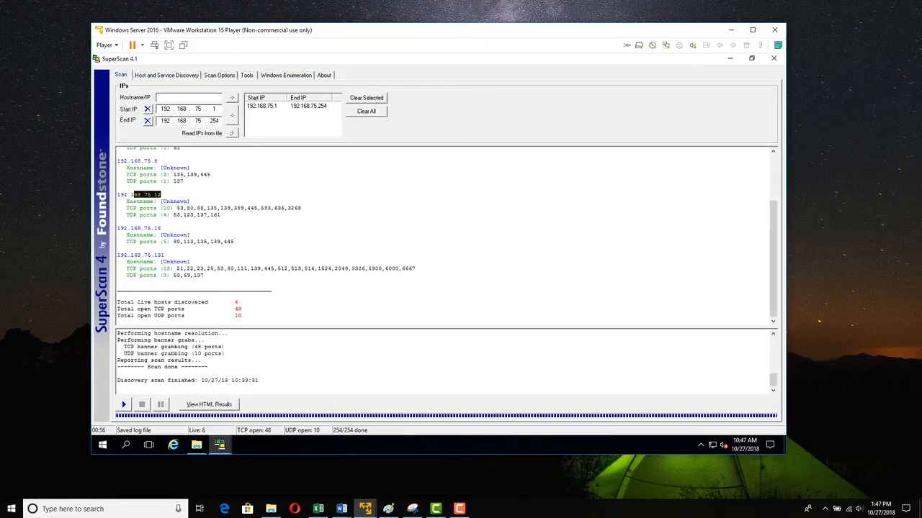
{"action": "scroll", "coordinate": [445, 236], "scroll_direction": "up", "scroll_amount": 3}
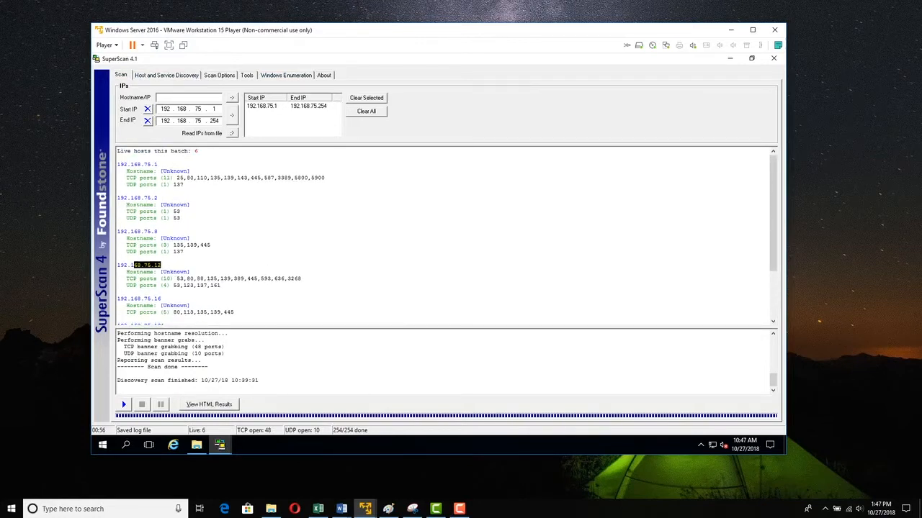
{"action": "left_click_drag", "start_coordinate": [158, 231], "coordinate": [117, 231]}
{"action": "key", "text": "ctrl+c"}
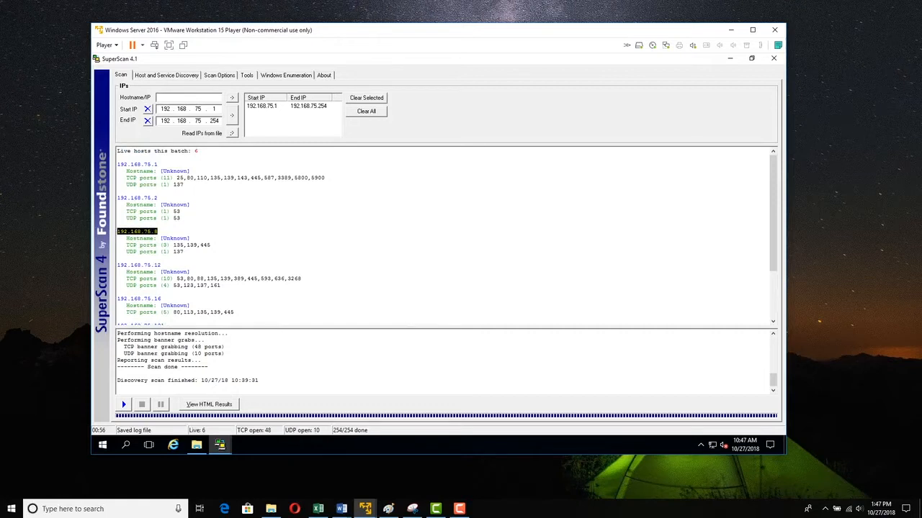
{"action": "left_click", "coordinate": [286, 75]}
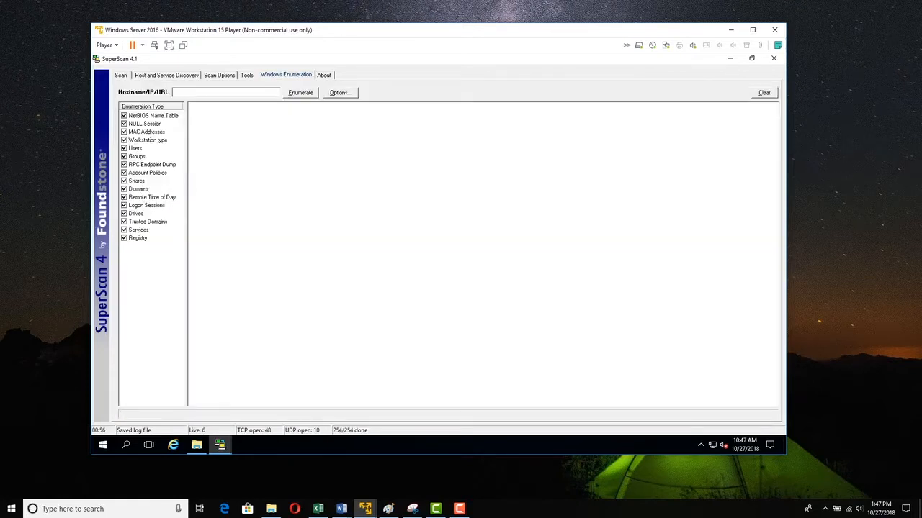
{"action": "key", "text": "ctrl+v"}
{"action": "key", "text": "Return"}
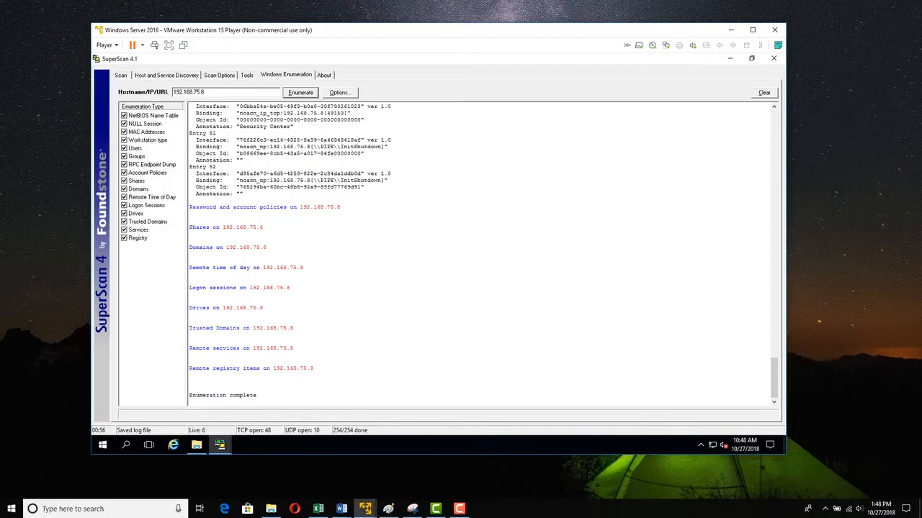
{"action": "scroll", "coordinate": [480, 253], "scroll_direction": "up", "scroll_amount": 10}
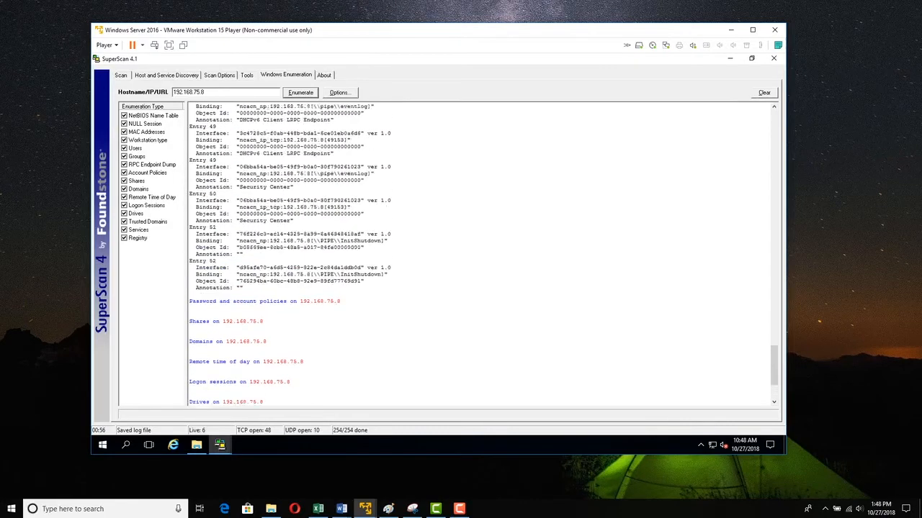
- Scroll back through the Windows Enumeration results for 192.168.75.8 to the NetBIOS information
{"action": "scroll", "coordinate": [480, 253], "scroll_direction": "up", "scroll_amount": 1}
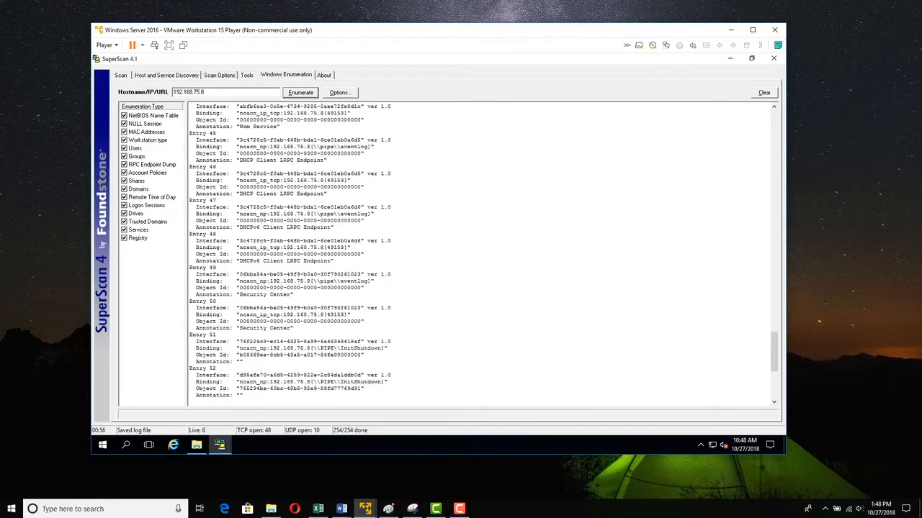
{"action": "scroll", "coordinate": [481, 253], "scroll_direction": "up", "scroll_amount": 15}
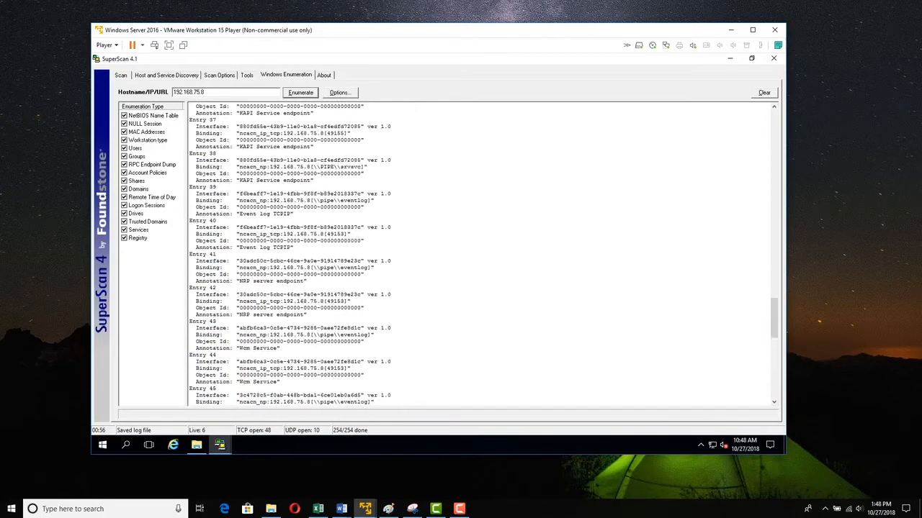
{"action": "scroll", "coordinate": [481, 253], "scroll_direction": "up", "scroll_amount": 12}
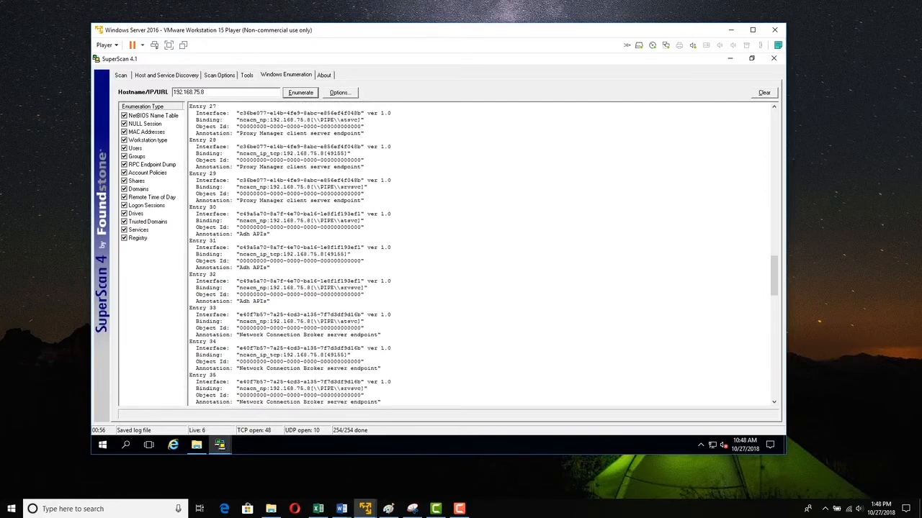
{"action": "scroll", "coordinate": [480, 253], "scroll_direction": "up", "scroll_amount": 5}
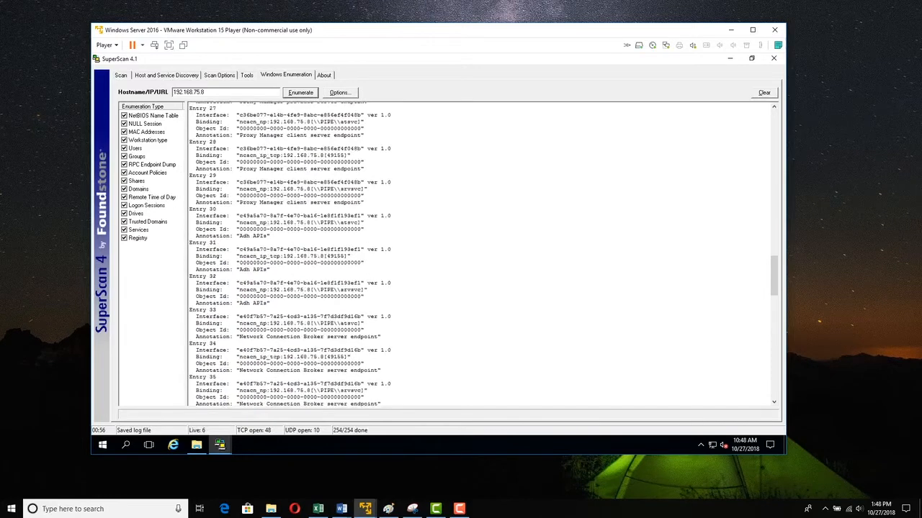
{"action": "scroll", "coordinate": [480, 254], "scroll_direction": "up", "scroll_amount": 15}
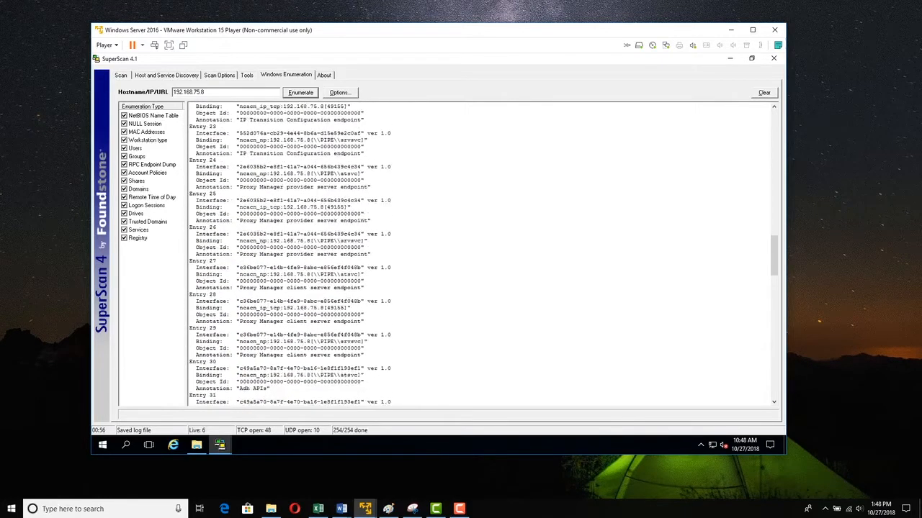
{"action": "scroll", "coordinate": [481, 254], "scroll_direction": "up", "scroll_amount": 20}
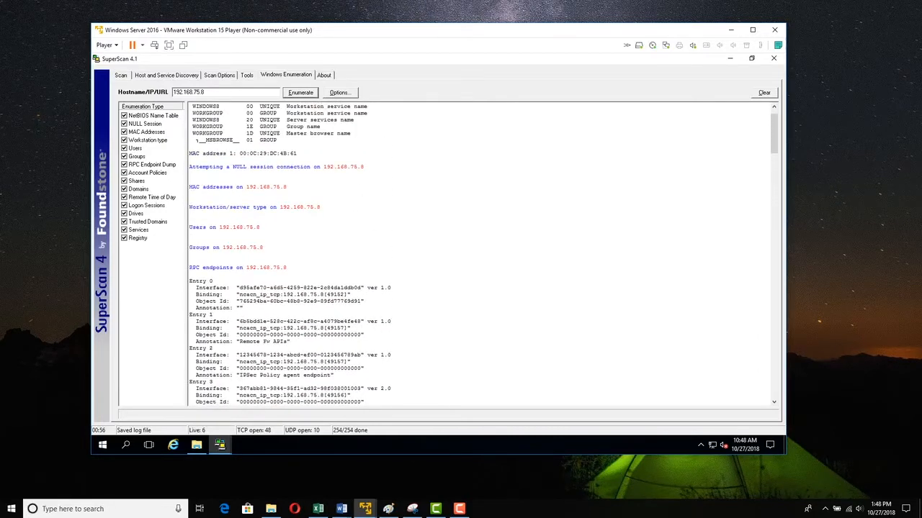
{"action": "scroll", "coordinate": [480, 254], "scroll_direction": "up", "scroll_amount": 2}
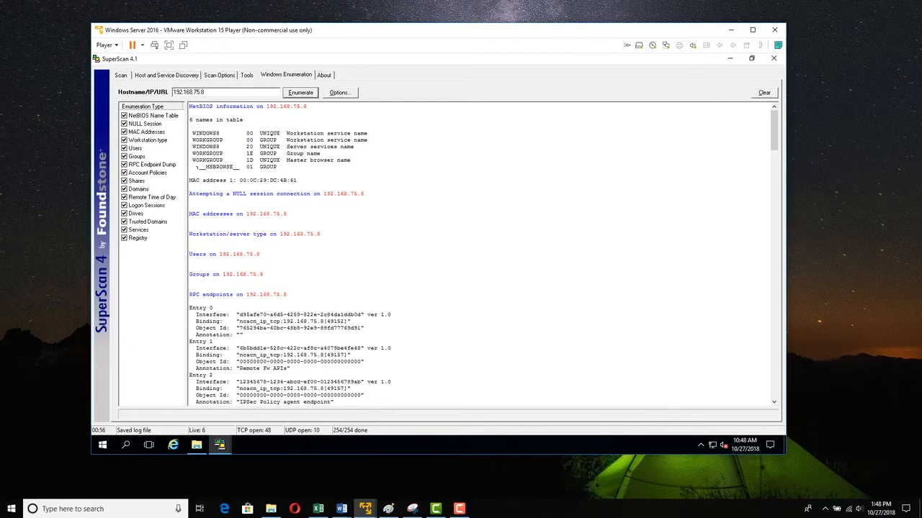
- Change the target host to 192.168.75.12 and run Windows Enumeration against it
{"action": "key", "text": "BackSpace"}
{"action": "type", "text": "12"}
{"action": "key", "text": "Return"}
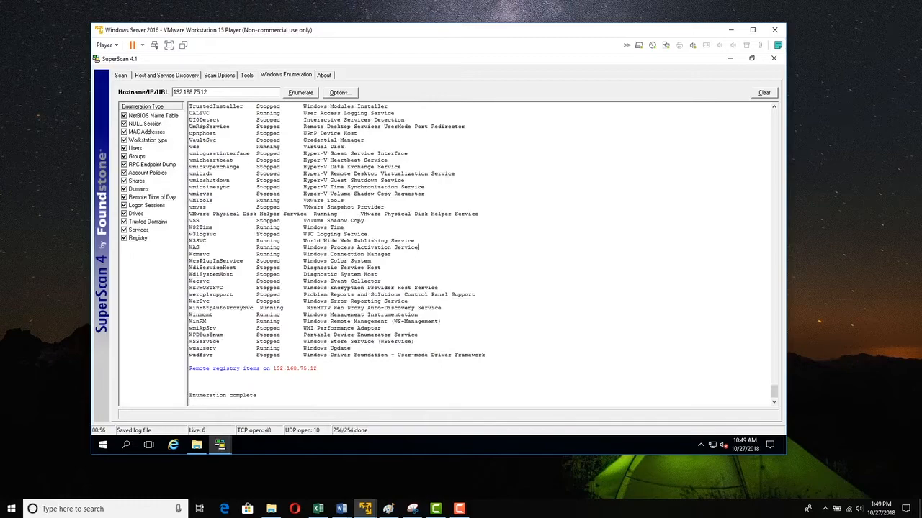
- Scroll up through the enumeration results for 192.168.75.12, from remote services back to the NetBIOS table
{"action": "scroll", "coordinate": [326, 255], "scroll_direction": "up", "scroll_amount": 15}
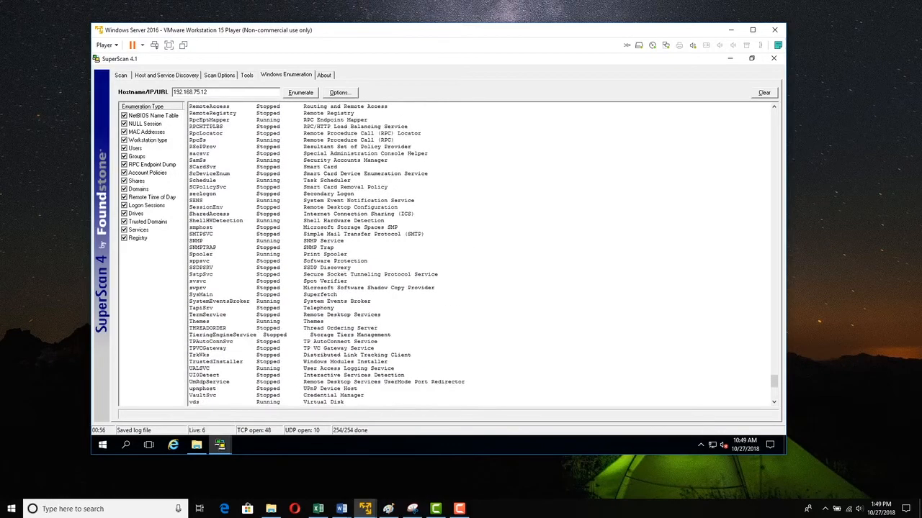
{"action": "scroll", "coordinate": [327, 255], "scroll_direction": "up", "scroll_amount": 6}
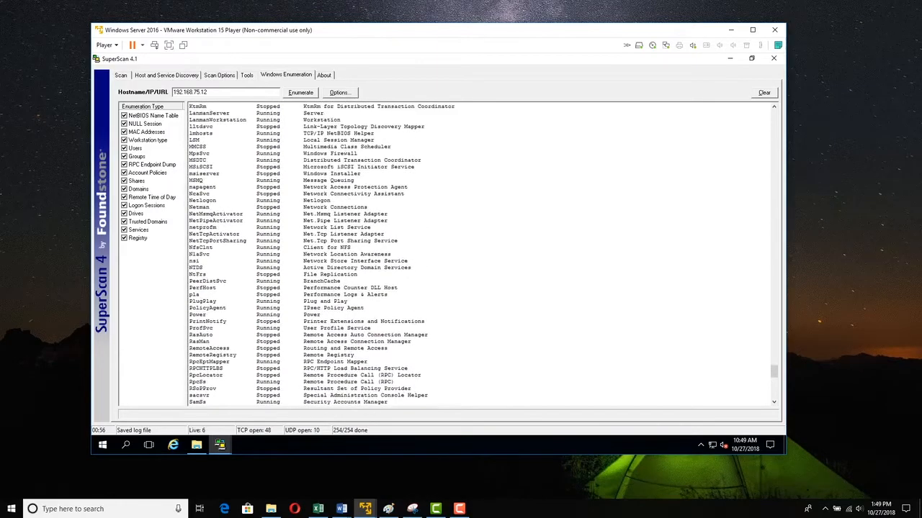
{"action": "scroll", "coordinate": [321, 255], "scroll_direction": "up", "scroll_amount": 3}
{"action": "scroll", "coordinate": [321, 254], "scroll_direction": "up", "scroll_amount": 3}
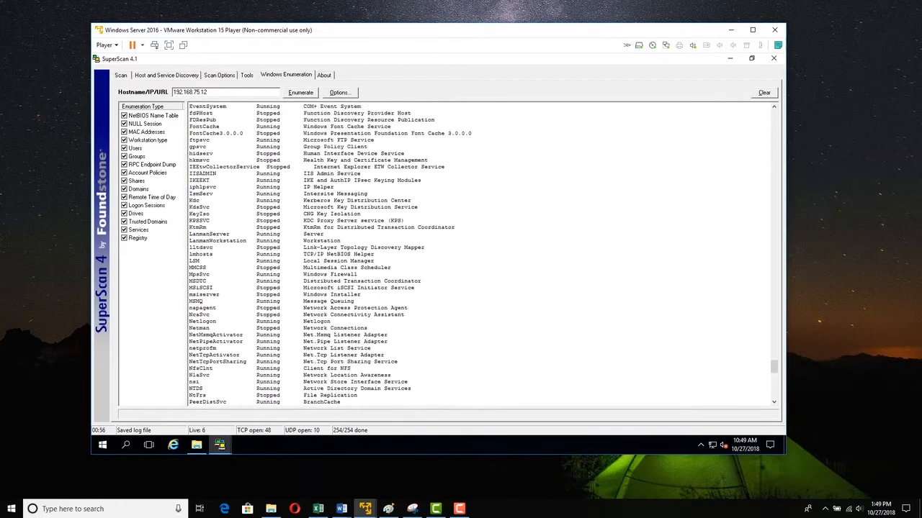
{"action": "scroll", "coordinate": [321, 255], "scroll_direction": "up", "scroll_amount": 7}
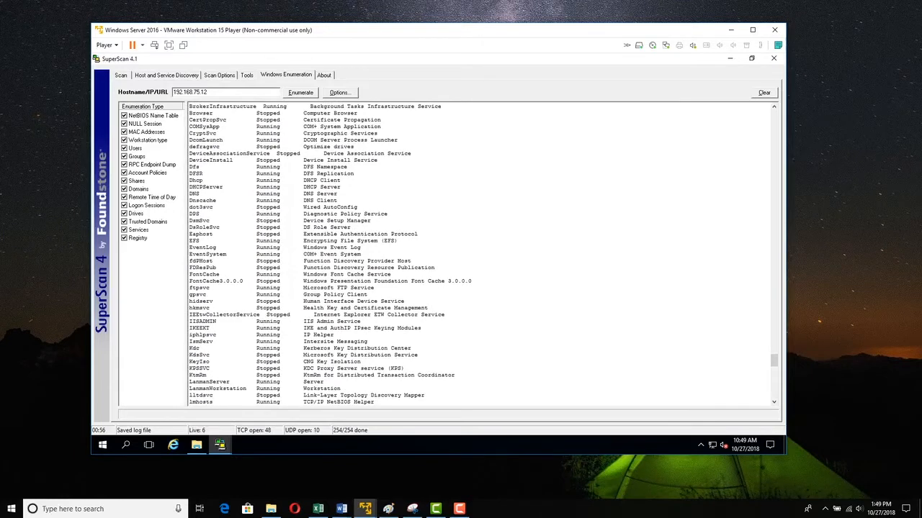
{"action": "scroll", "coordinate": [321, 255], "scroll_direction": "up", "scroll_amount": 10}
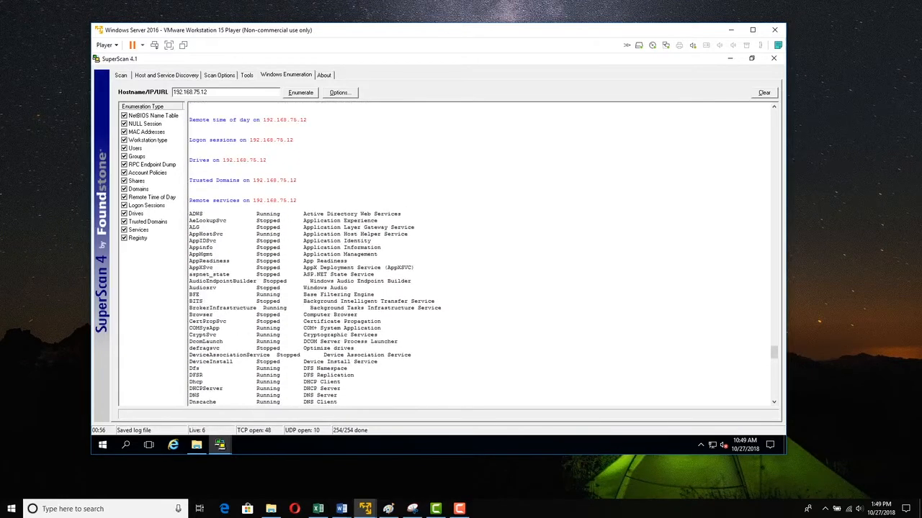
{"action": "scroll", "coordinate": [321, 255], "scroll_direction": "up", "scroll_amount": 2}
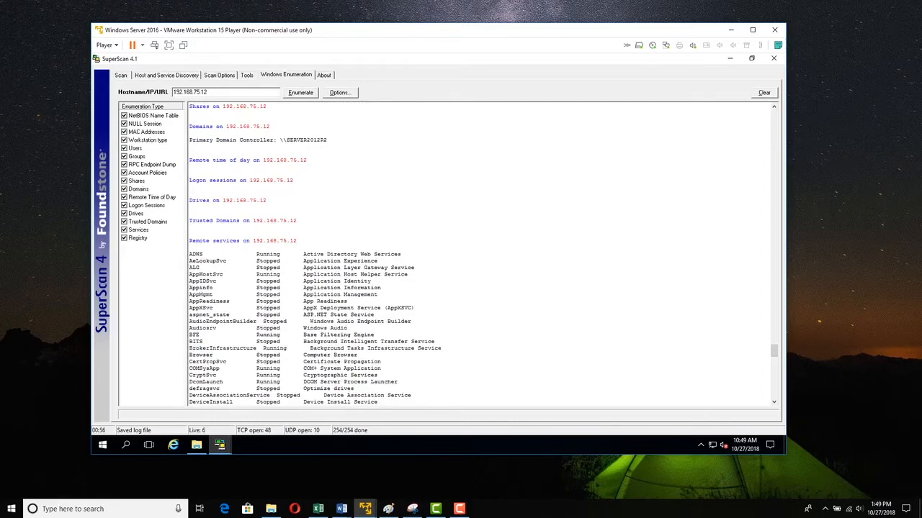
{"action": "scroll", "coordinate": [321, 255], "scroll_direction": "up", "scroll_amount": 1}
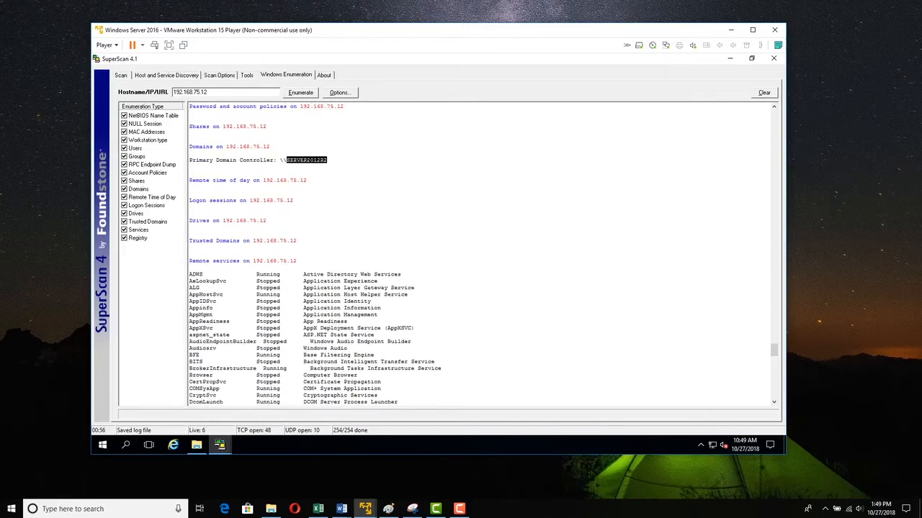
{"action": "scroll", "coordinate": [478, 254], "scroll_direction": "up", "scroll_amount": 6}
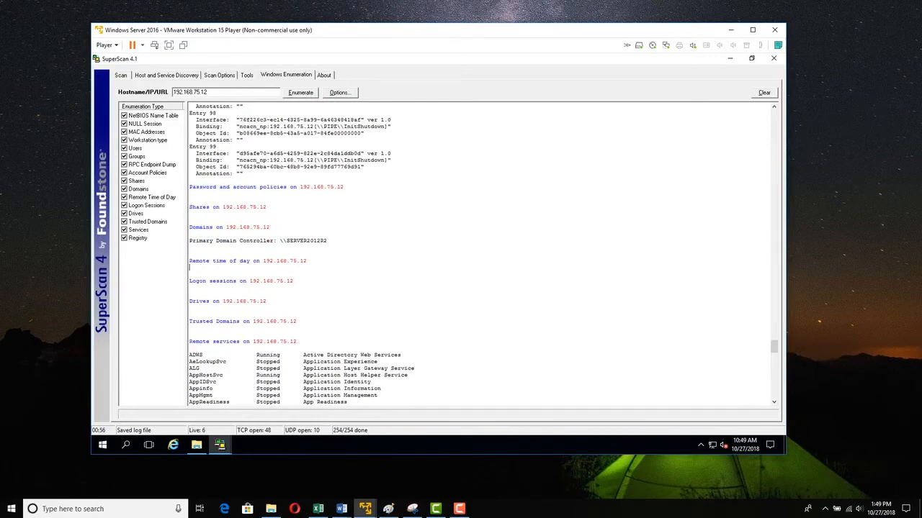
{"action": "scroll", "coordinate": [479, 253], "scroll_direction": "up", "scroll_amount": 3}
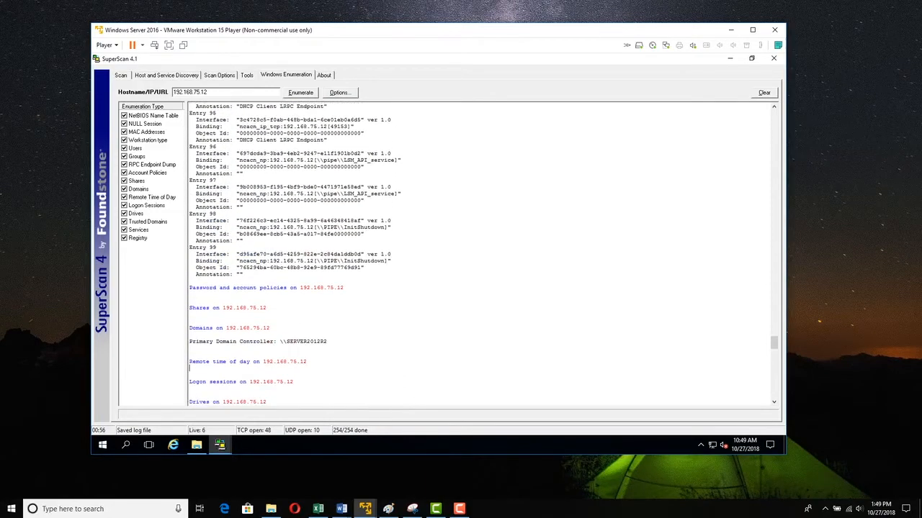
{"action": "scroll", "coordinate": [478, 253], "scroll_direction": "up", "scroll_amount": 20}
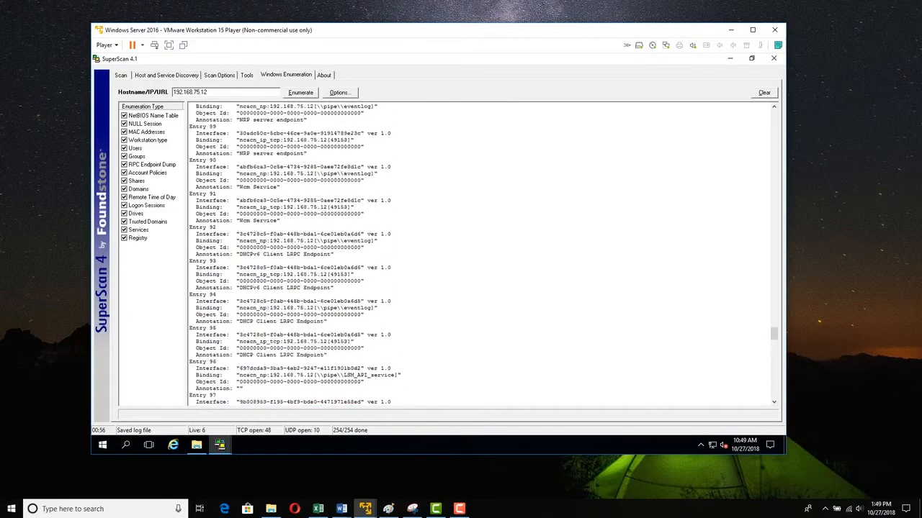
{"action": "scroll", "coordinate": [478, 253], "scroll_direction": "up", "scroll_amount": 20}
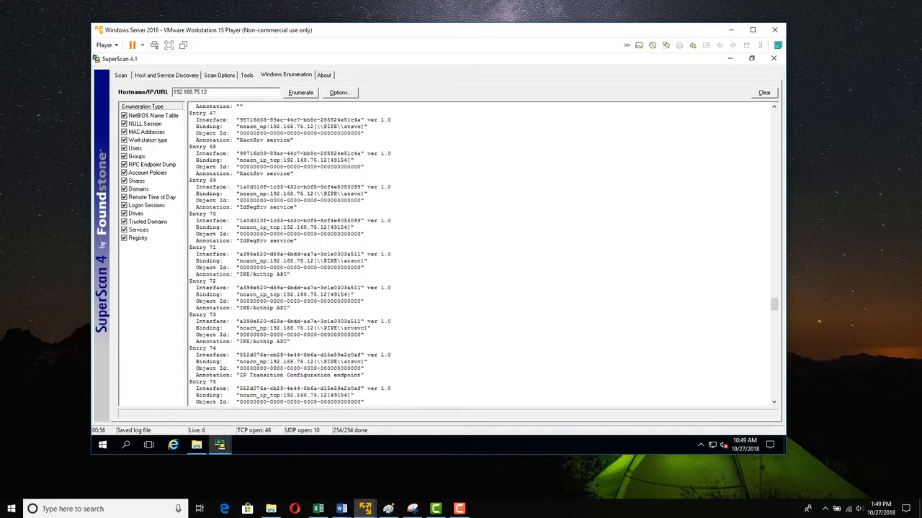
{"action": "scroll", "coordinate": [479, 254], "scroll_direction": "up", "scroll_amount": 20}
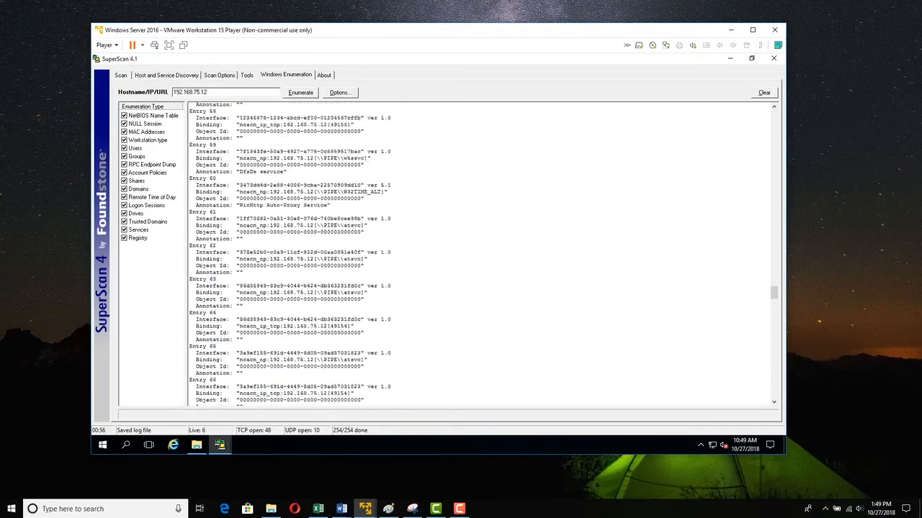
{"action": "scroll", "coordinate": [478, 253], "scroll_direction": "up", "scroll_amount": 20}
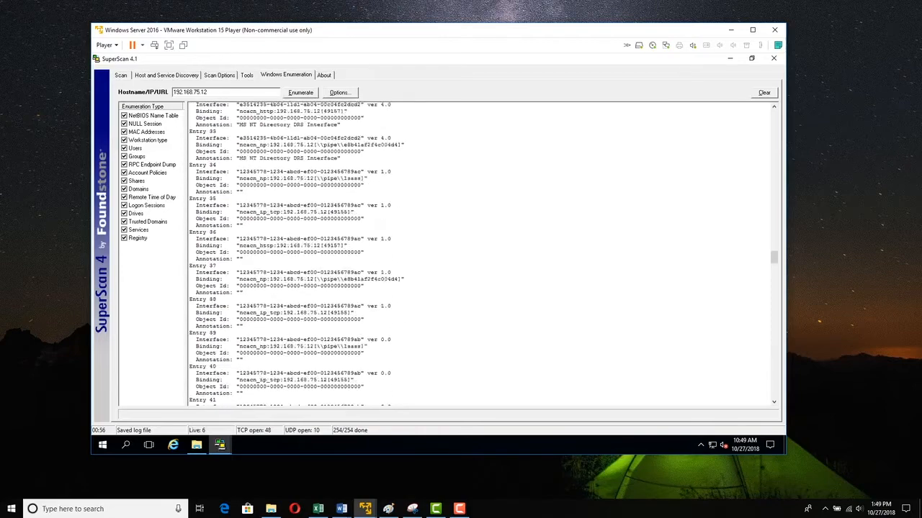
{"action": "scroll", "coordinate": [478, 253], "scroll_direction": "up", "scroll_amount": 20}
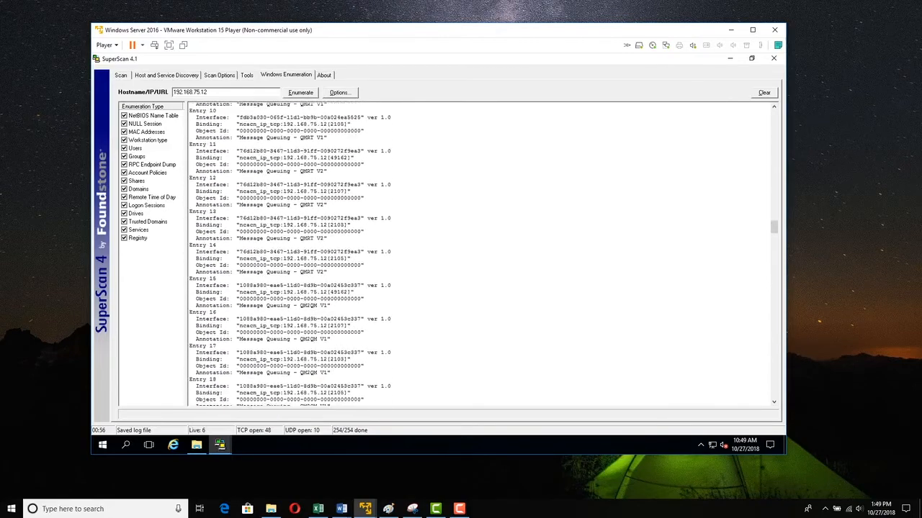
{"action": "scroll", "coordinate": [478, 253], "scroll_direction": "up", "scroll_amount": 17}
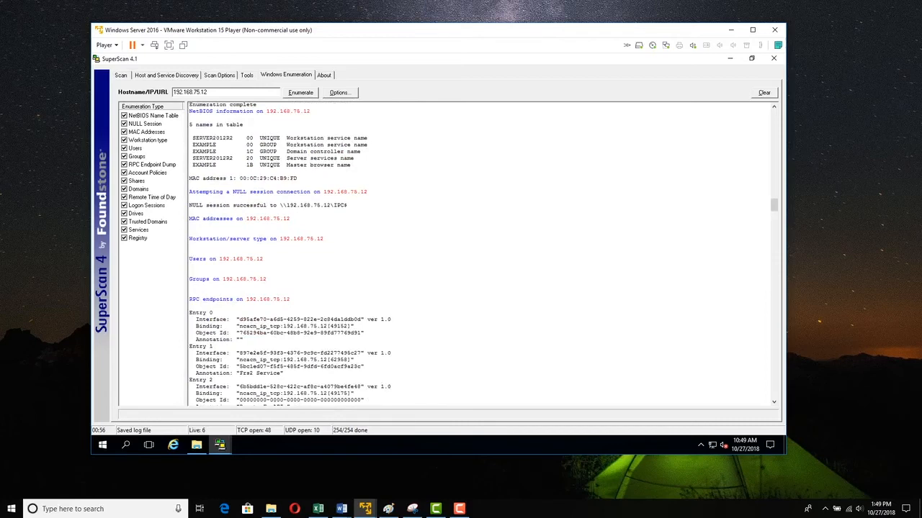
- Highlight the NULL session share path for 192.168.75.12 and scroll up into the earlier host's results
{"action": "left_click_drag", "start_coordinate": [280, 205], "coordinate": [350, 205]}
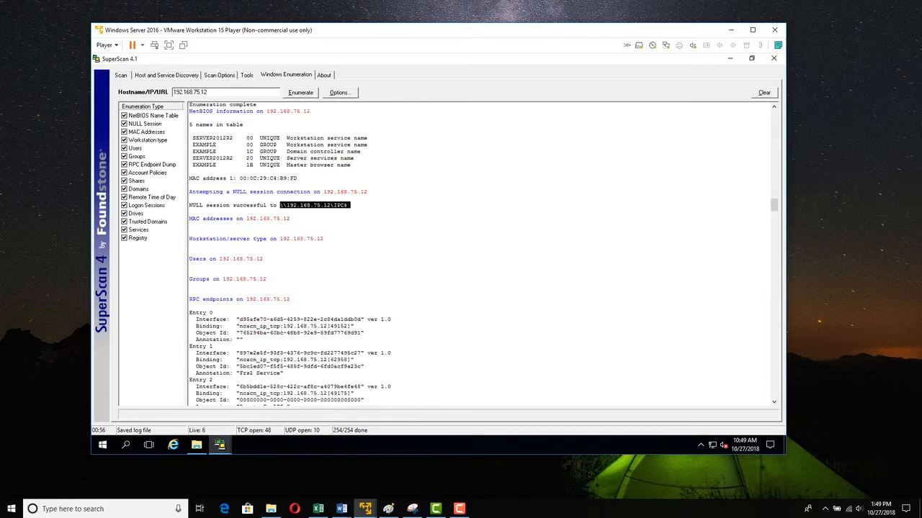
{"action": "left_click", "coordinate": [189, 211]}
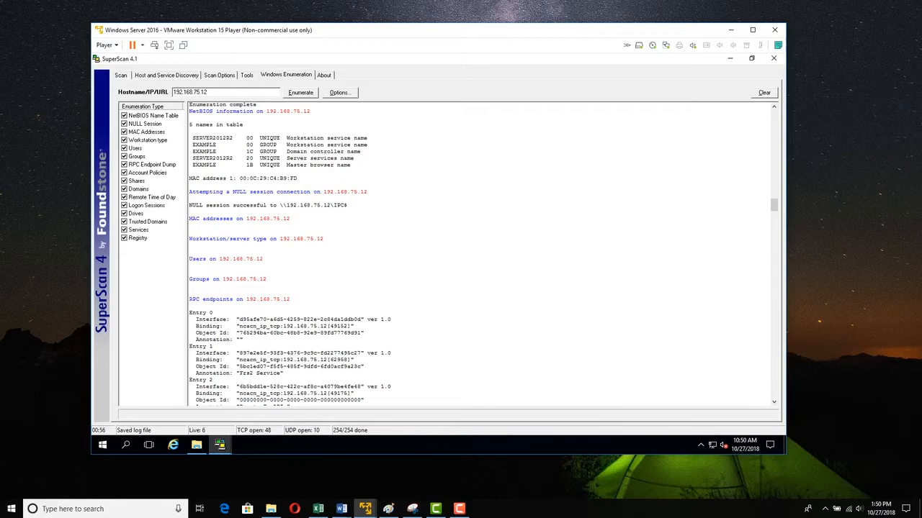
{"action": "scroll", "coordinate": [479, 254], "scroll_direction": "up", "scroll_amount": 4}
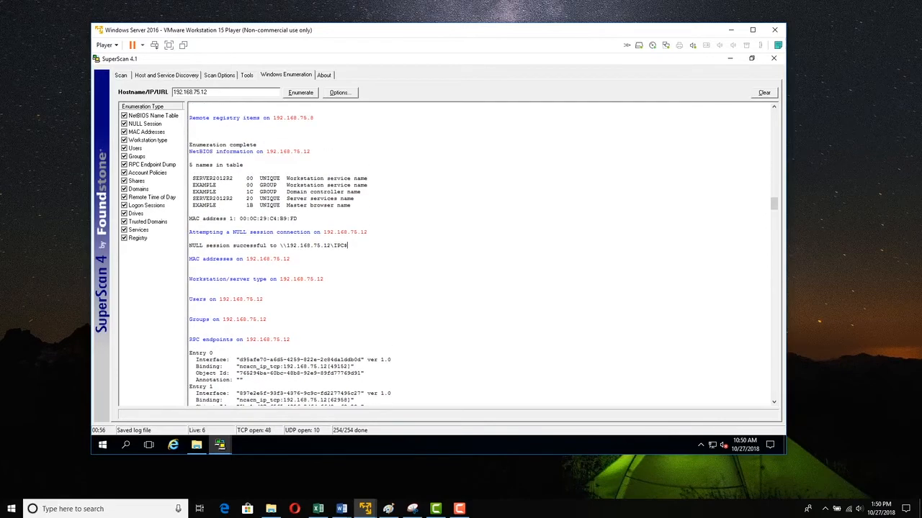
{"action": "scroll", "coordinate": [479, 254], "scroll_direction": "up", "scroll_amount": 6}
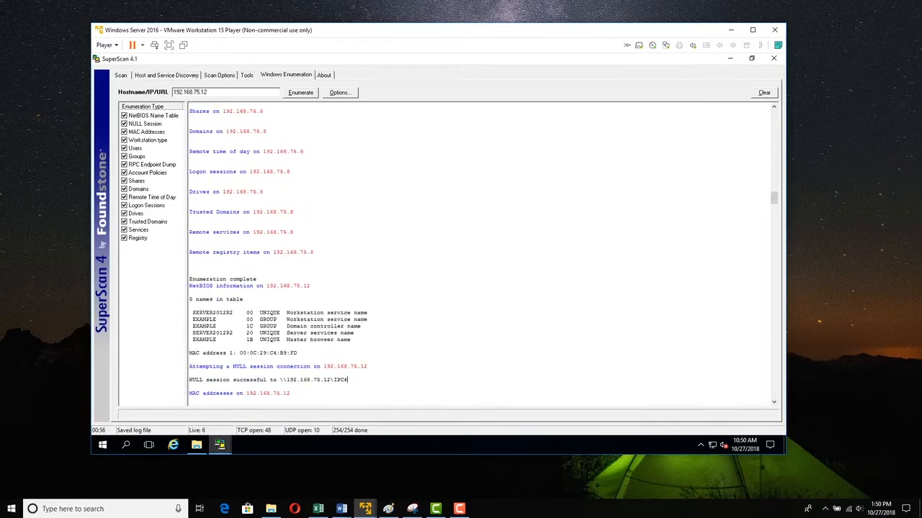
{"action": "scroll", "coordinate": [479, 255], "scroll_direction": "up", "scroll_amount": 2}
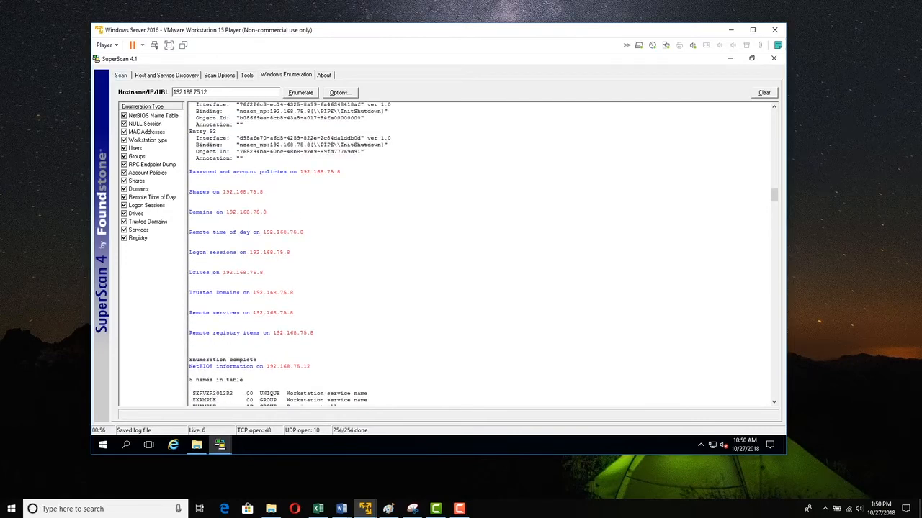
- Return to the scan results and examine the open TCP ports listed for host 192.168.75.131
{"action": "left_click", "coordinate": [120, 75]}
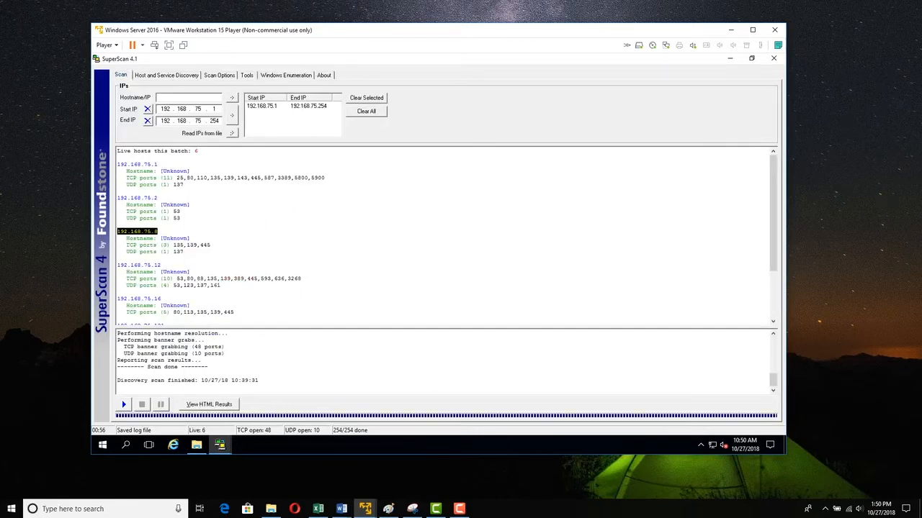
{"action": "scroll", "coordinate": [444, 235], "scroll_direction": "down", "scroll_amount": 3}
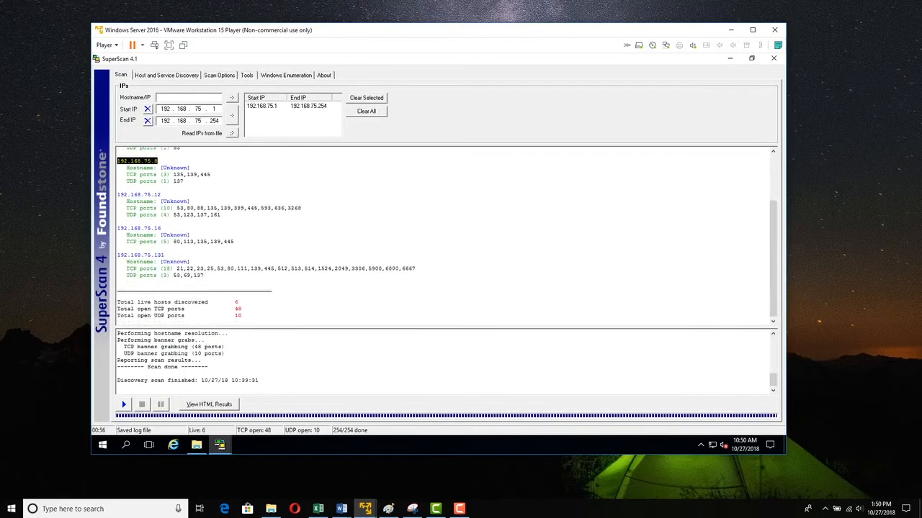
{"action": "left_click_drag", "start_coordinate": [165, 256], "coordinate": [418, 269]}
{"action": "left_click", "coordinate": [164, 256]}
{"action": "left_click", "coordinate": [117, 282]}
{"action": "double_click", "coordinate": [242, 269]}
{"action": "left_click", "coordinate": [272, 288]}
{"action": "left_click_drag", "start_coordinate": [196, 241], "coordinate": [207, 241]}
{"action": "left_click_drag", "start_coordinate": [207, 208], "coordinate": [214, 208]}
{"action": "left_click_drag", "start_coordinate": [237, 269], "coordinate": [247, 269]}
{"action": "left_click", "coordinate": [244, 308]}
{"action": "left_click_drag", "start_coordinate": [250, 269], "coordinate": [271, 269]}
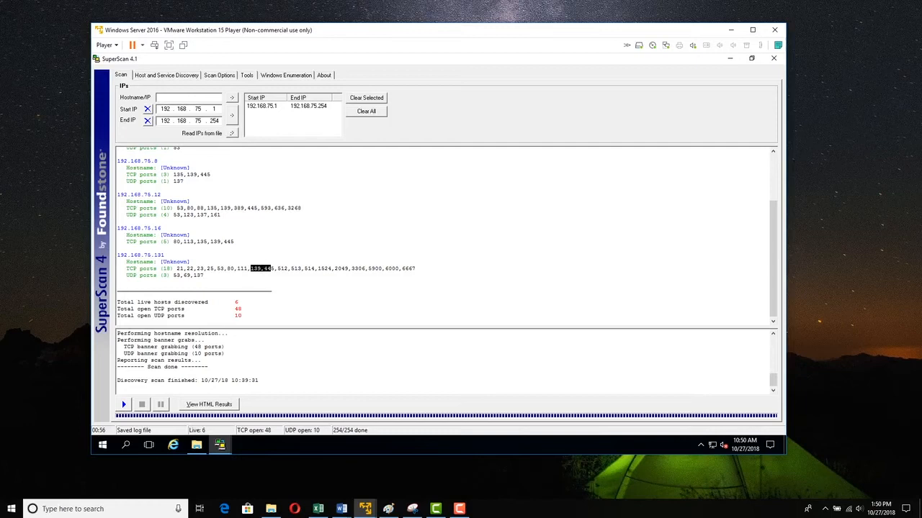
- Select and copy the host address 192.168.75.131 from the scan results
{"action": "left_click", "coordinate": [165, 255]}
{"action": "left_click_drag", "start_coordinate": [211, 241], "coordinate": [234, 242]}
{"action": "left_click", "coordinate": [191, 261]}
{"action": "left_click_drag", "start_coordinate": [165, 255], "coordinate": [116, 255]}
{"action": "key", "text": "ctrl+c"}
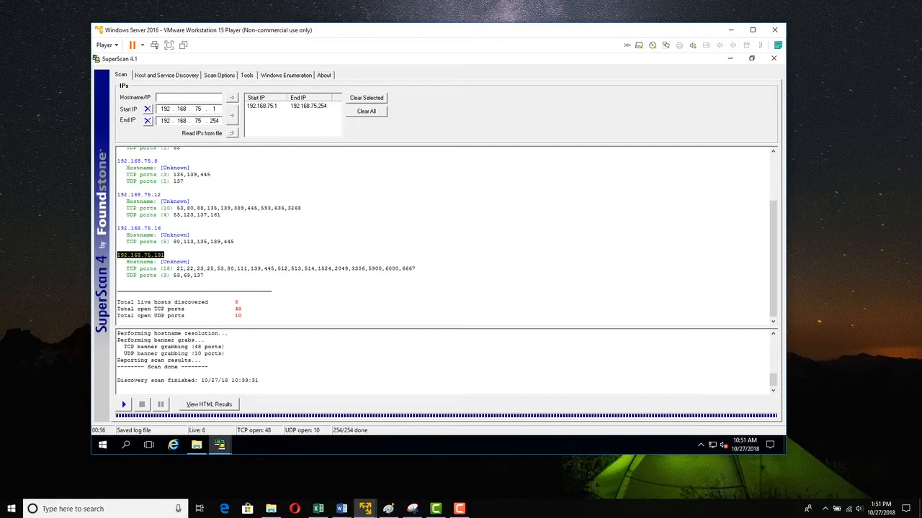
- Paste 192.168.75.131 as the Windows Enumeration target and enumerate it
{"action": "left_click", "coordinate": [286, 75]}
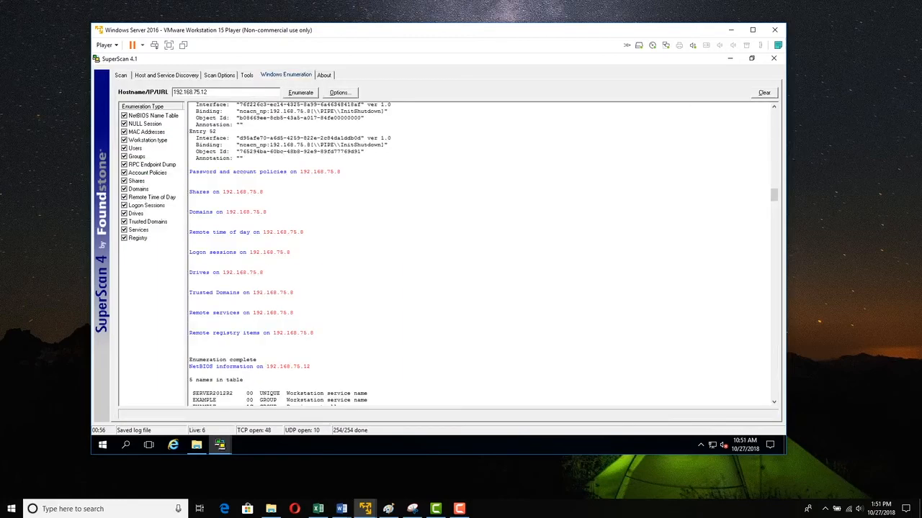
{"action": "left_click_drag", "start_coordinate": [207, 93], "coordinate": [172, 92]}
{"action": "key", "text": "ctrl+v"}
{"action": "key", "text": "Return"}
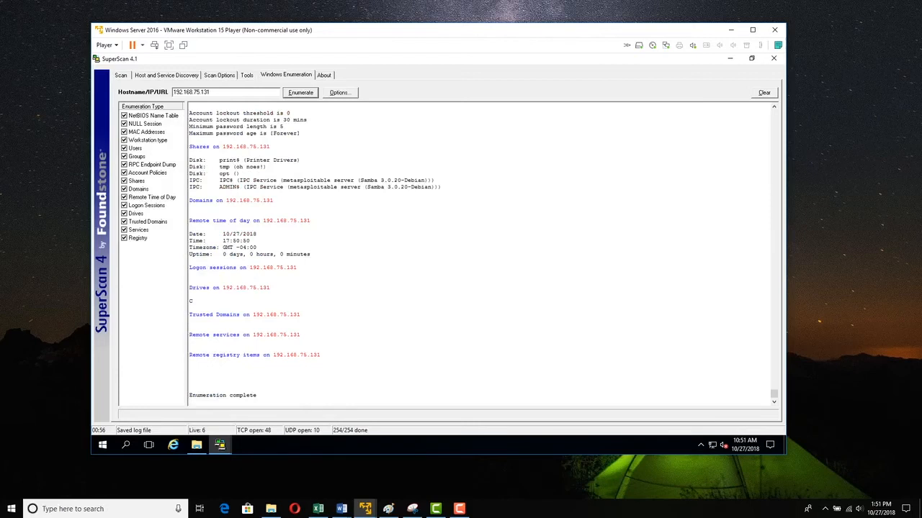
- Review the enumeration results for 192.168.75.131, including shares and password policies
{"action": "double_click", "coordinate": [191, 301]}
{"action": "left_click", "coordinate": [195, 301]}
{"action": "scroll", "coordinate": [432, 252], "scroll_direction": "up", "scroll_amount": 2}
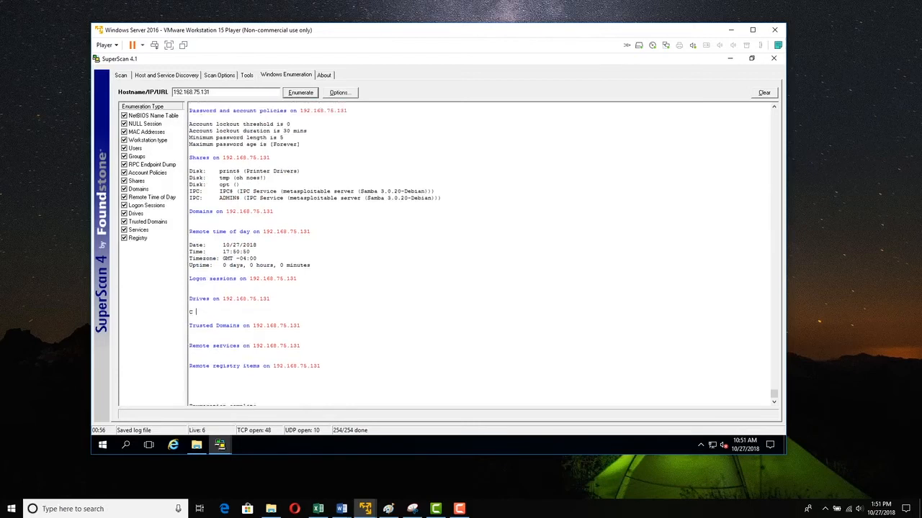
- Scroll back to the password and account policies for 192.168.75.131 and highlight the lockout settings
{"action": "scroll", "coordinate": [432, 252], "scroll_direction": "up", "scroll_amount": 2}
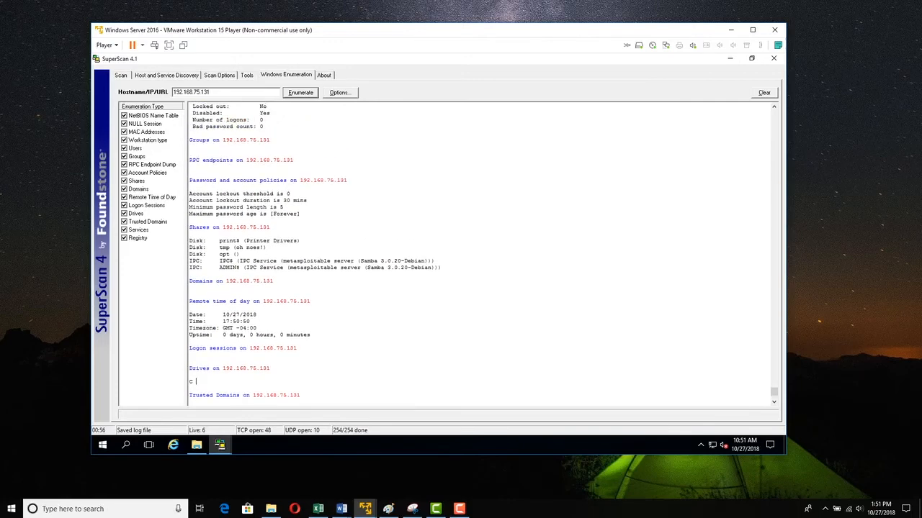
{"action": "left_click_drag", "start_coordinate": [219, 261], "coordinate": [240, 267]}
{"action": "left_click", "coordinate": [239, 267]}
{"action": "scroll", "coordinate": [240, 274], "scroll_direction": "up", "scroll_amount": 1}
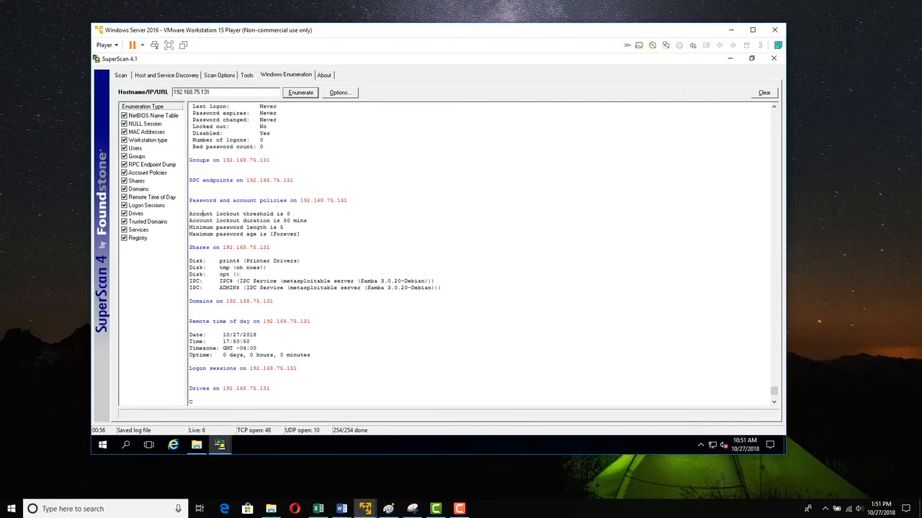
{"action": "left_click_drag", "start_coordinate": [300, 234], "coordinate": [192, 214]}
- Scroll up through the enumerated user accounts to the NetBIOS information section for 192.168.75.131
{"action": "scroll", "coordinate": [303, 322], "scroll_direction": "up", "scroll_amount": 5}
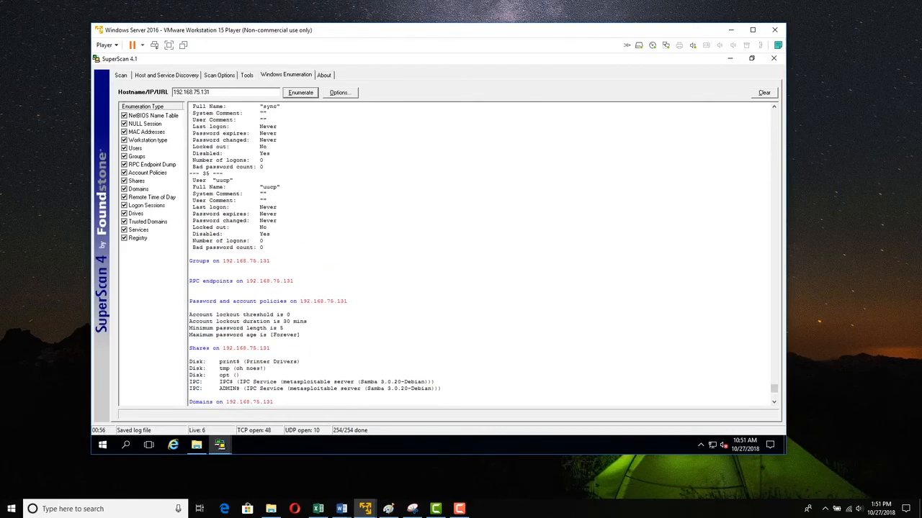
{"action": "scroll", "coordinate": [303, 321], "scroll_direction": "up", "scroll_amount": 5}
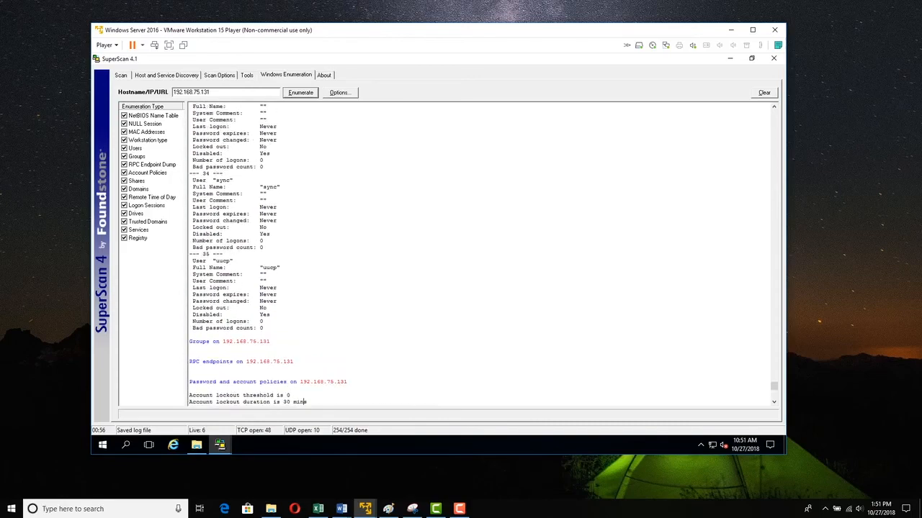
{"action": "scroll", "coordinate": [476, 252], "scroll_direction": "up", "scroll_amount": 20}
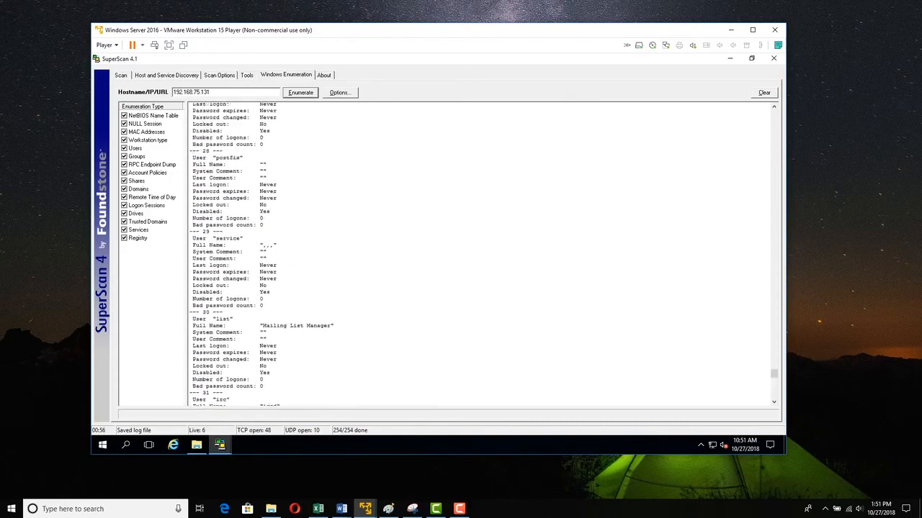
{"action": "scroll", "coordinate": [475, 252], "scroll_direction": "up", "scroll_amount": 20}
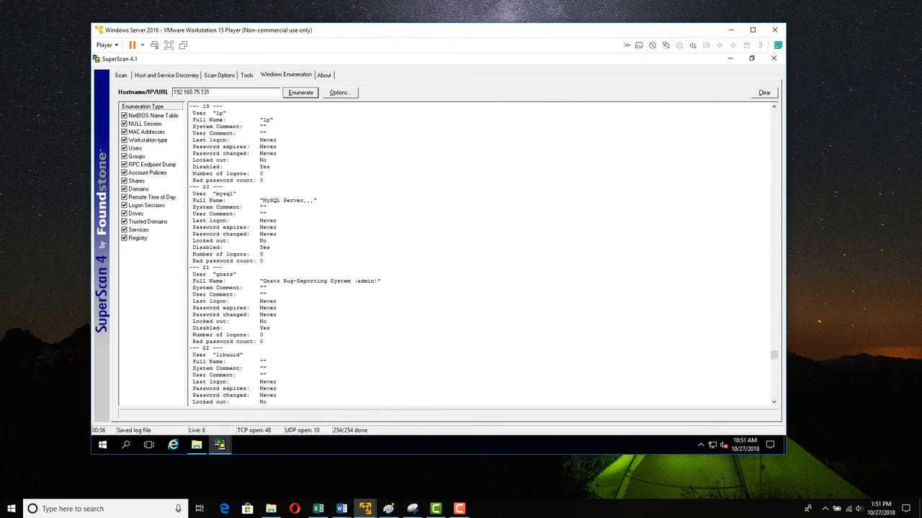
{"action": "scroll", "coordinate": [475, 252], "scroll_direction": "up", "scroll_amount": 2}
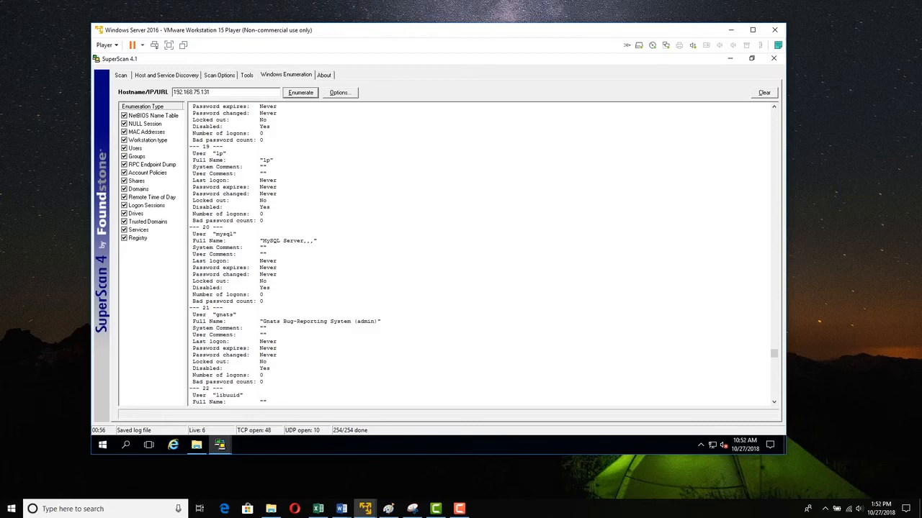
{"action": "scroll", "coordinate": [481, 254], "scroll_direction": "up", "scroll_amount": 14}
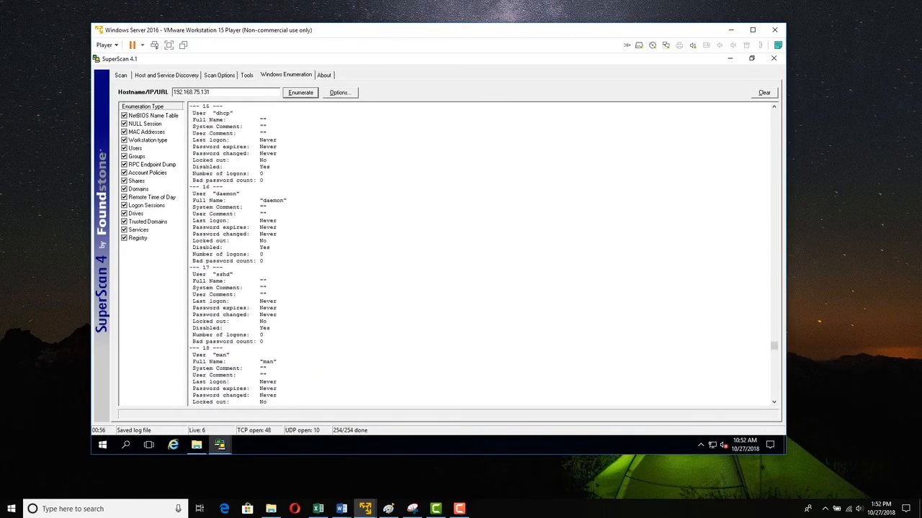
{"action": "scroll", "coordinate": [481, 253], "scroll_direction": "up", "scroll_amount": 20}
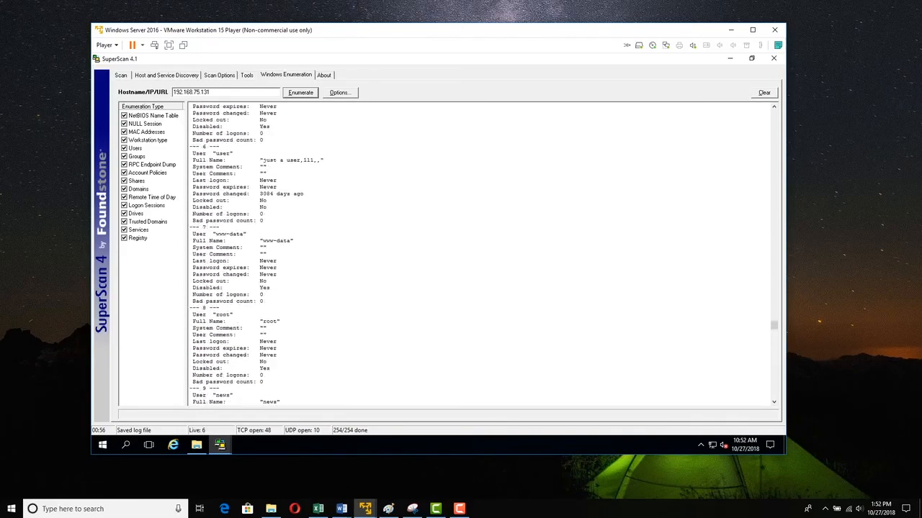
{"action": "scroll", "coordinate": [481, 253], "scroll_direction": "up", "scroll_amount": 20}
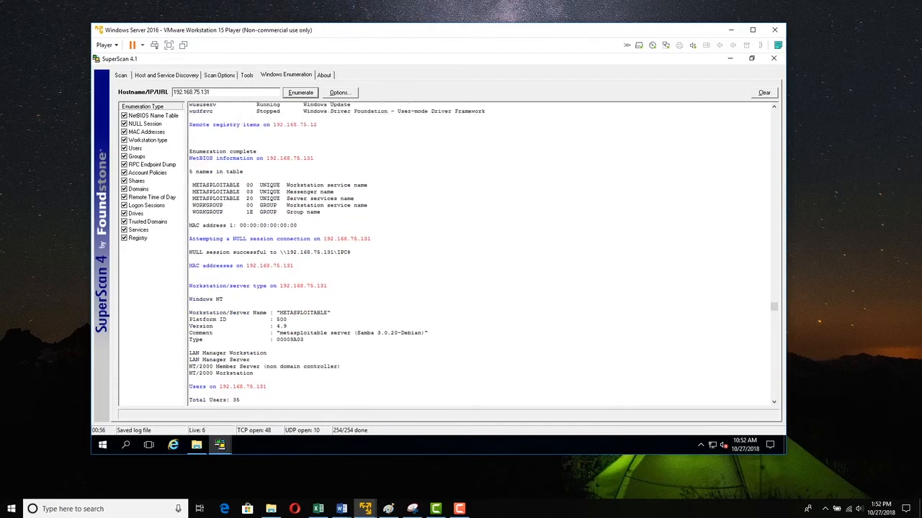
{"action": "scroll", "coordinate": [481, 254], "scroll_direction": "down", "scroll_amount": 3}
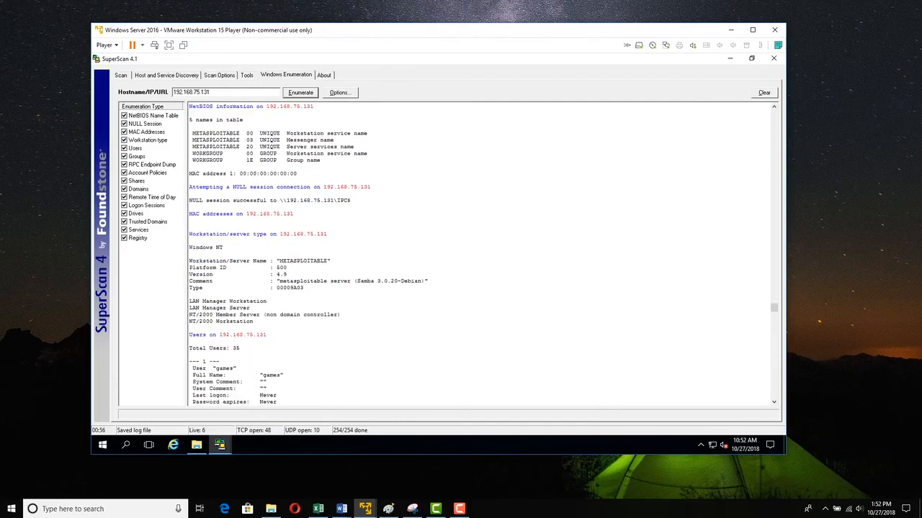
- Highlight the workstation/server type details, including the member server role and the server name METASPLOITABLE
{"action": "double_click", "coordinate": [236, 349]}
{"action": "left_click", "coordinate": [190, 341]}
{"action": "left_click_drag", "start_coordinate": [189, 302], "coordinate": [257, 308]}
{"action": "left_click", "coordinate": [287, 315]}
{"action": "left_click_drag", "start_coordinate": [216, 315], "coordinate": [343, 314]}
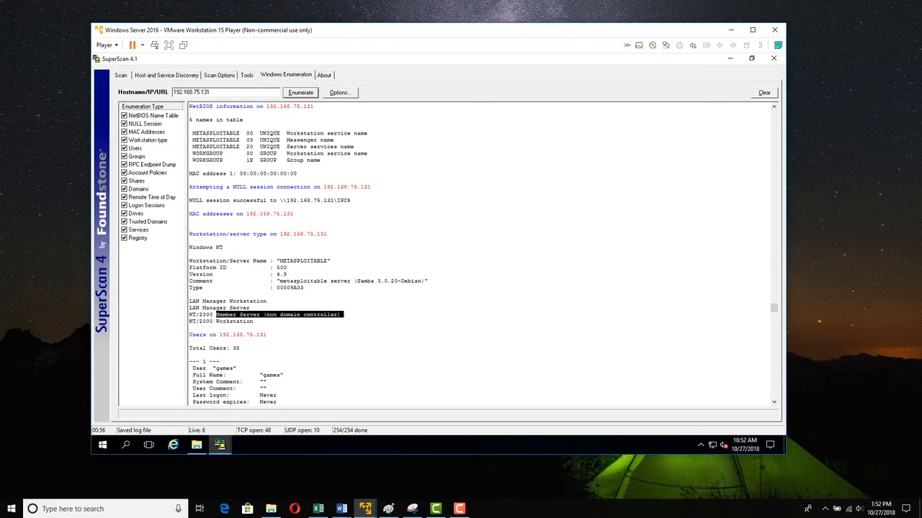
{"action": "left_click", "coordinate": [280, 315]}
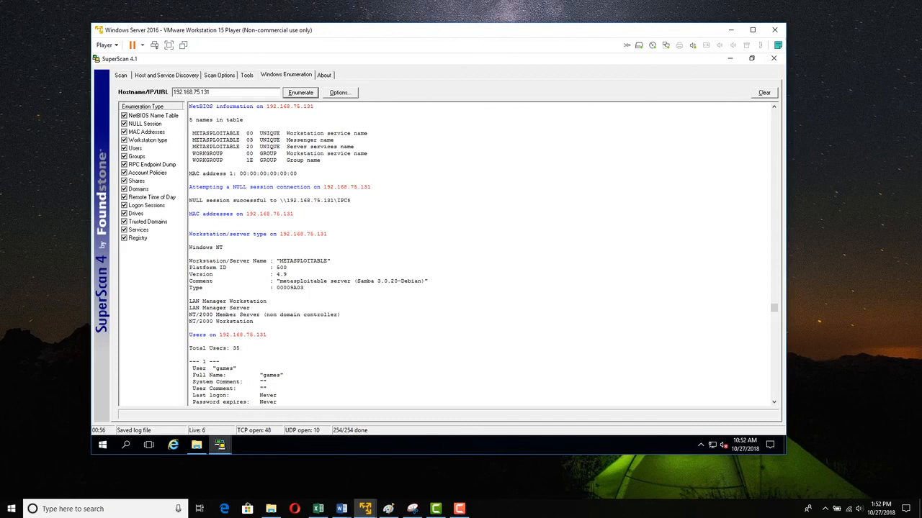
{"action": "left_click_drag", "start_coordinate": [277, 260], "coordinate": [333, 261]}
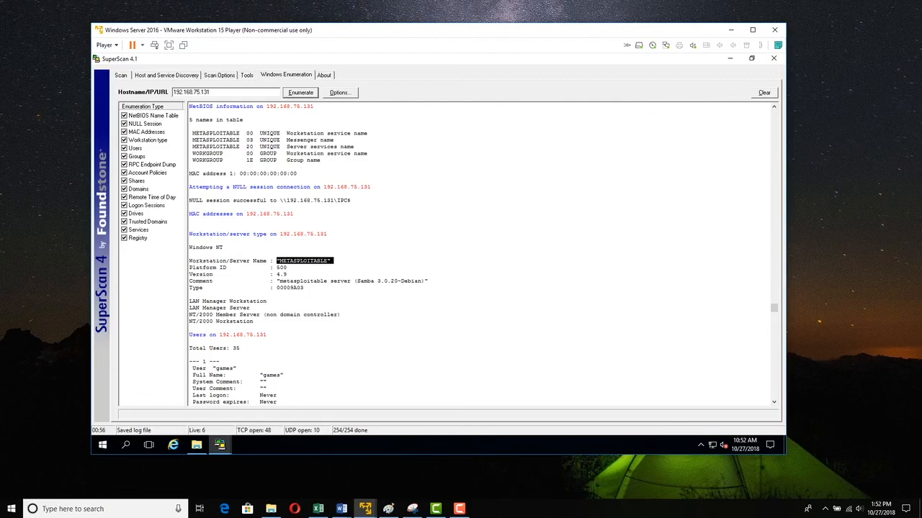
- Open the About page and return to the Windows Enumeration results
{"action": "left_click", "coordinate": [324, 75]}
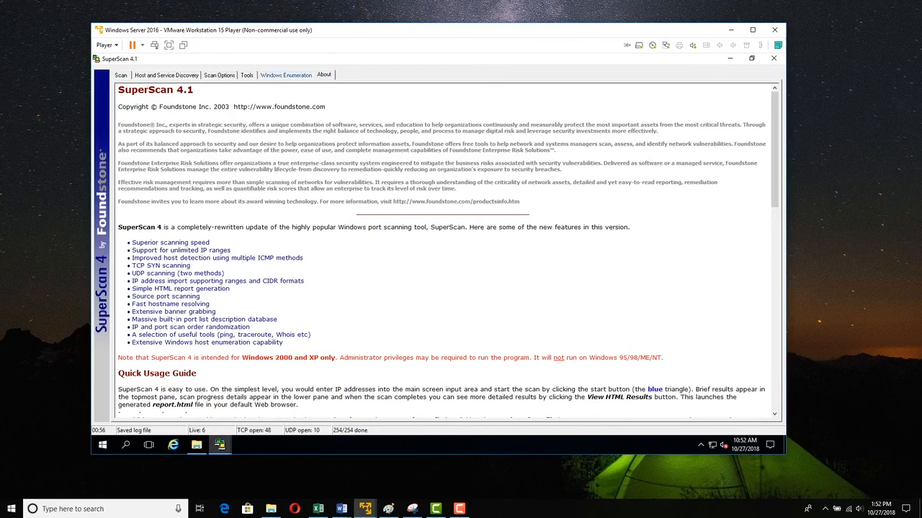
{"action": "left_click", "coordinate": [286, 75]}
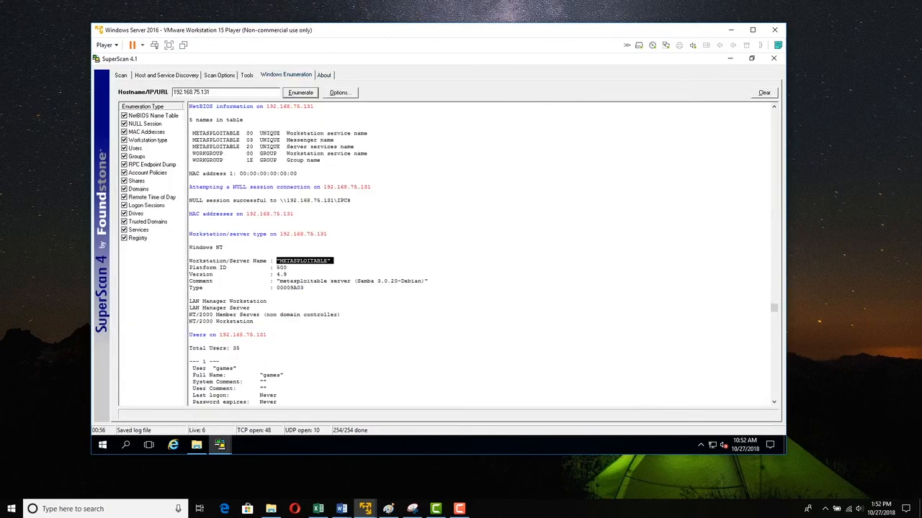